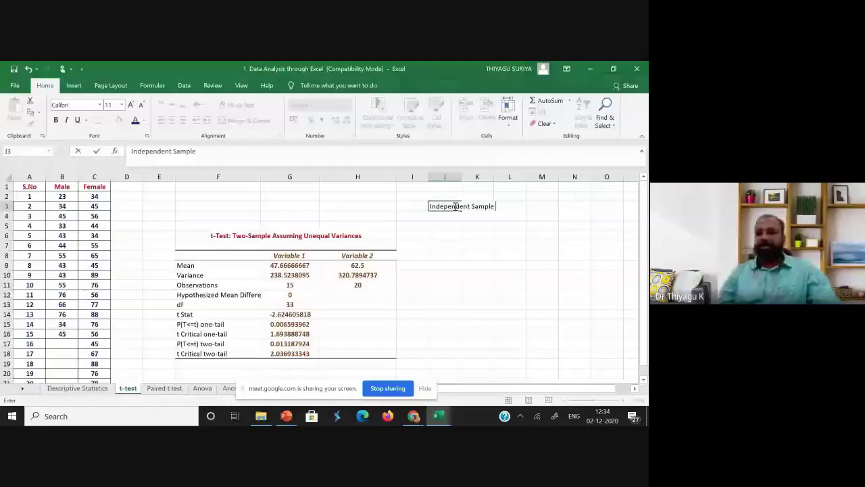
# Step: Finish the 'Independent Sample t test' title in J3, then enter IV in J5 and DV in K5
pyautogui.write('t test')
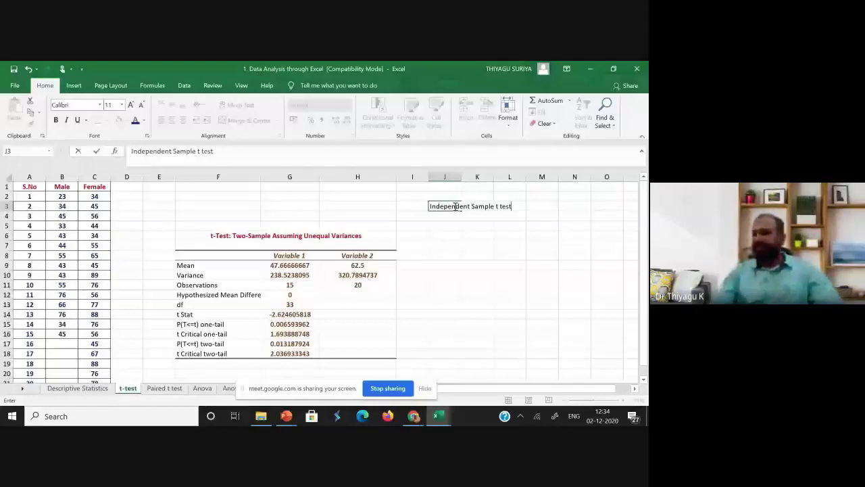
pyautogui.click(445, 228)
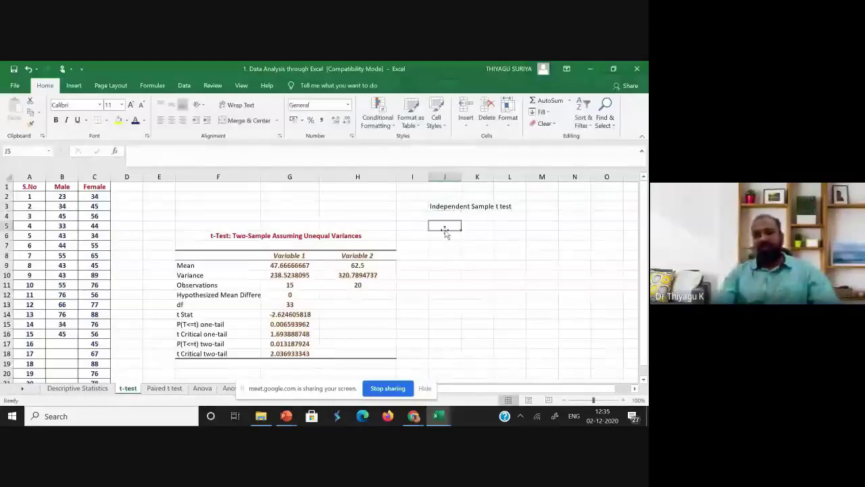
pyautogui.write('Indep')
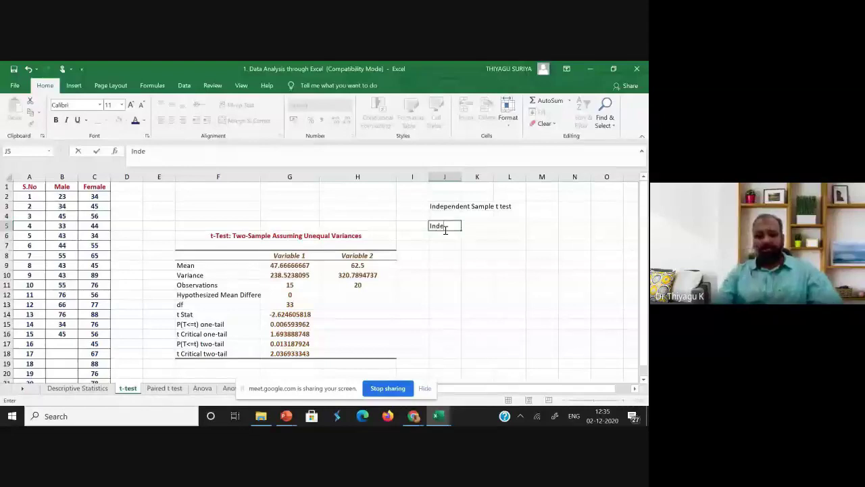
pyautogui.write('en')
pyautogui.press('BackSpace')
pyautogui.press('BackSpace')
pyautogui.press('BackSpace')
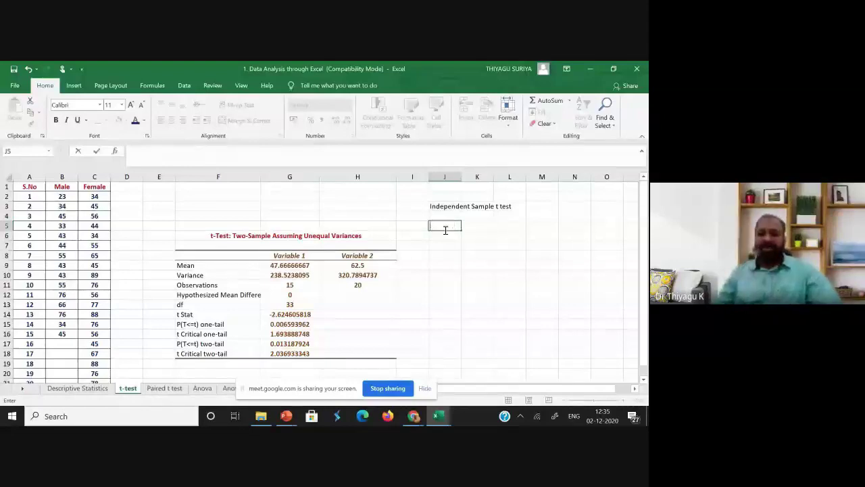
pyautogui.write('IV')
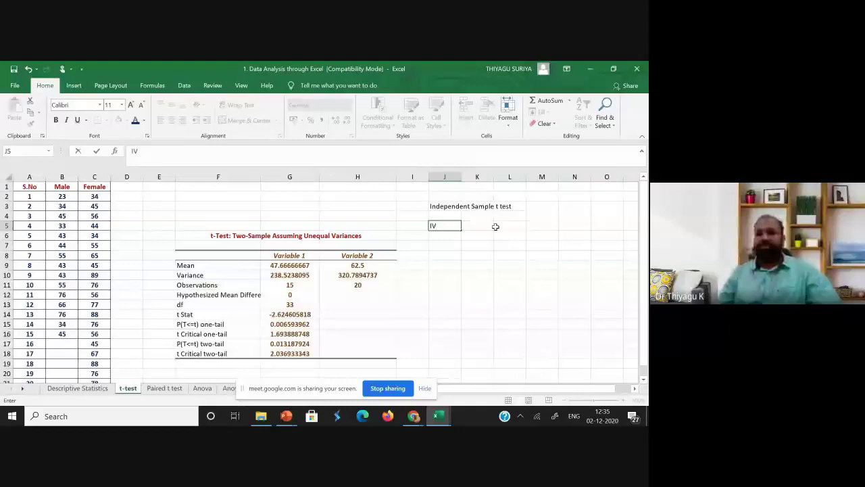
pyautogui.press('Tab')
pyautogui.write('DV')
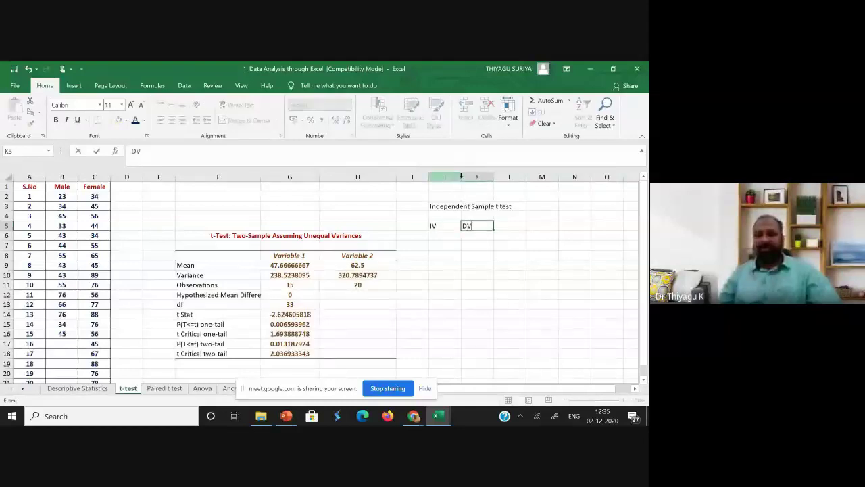
# Step: Widen columns J and K and select both columns
pyautogui.click(461, 176)
pyautogui.click(491, 226)
pyautogui.moveTo(461, 177); pyautogui.dragTo(529, 176)
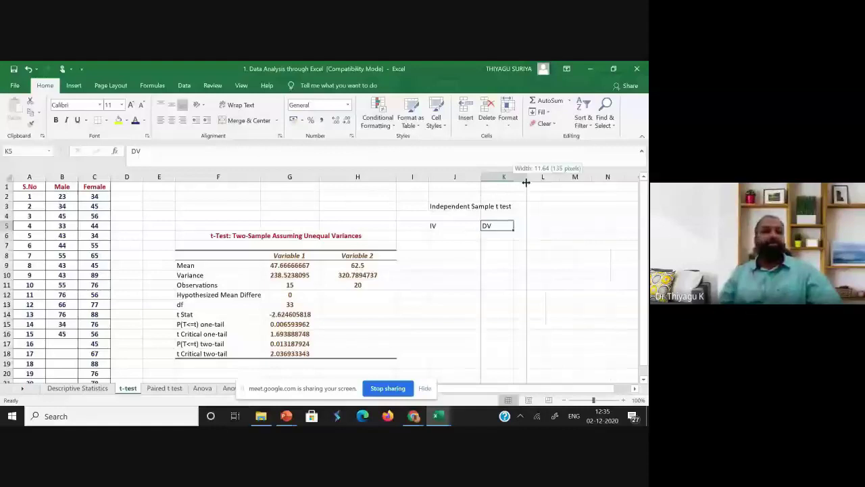
pyautogui.click(446, 176)
pyautogui.keyDown('shift'); pyautogui.click(491, 177); pyautogui.keyUp('shift')
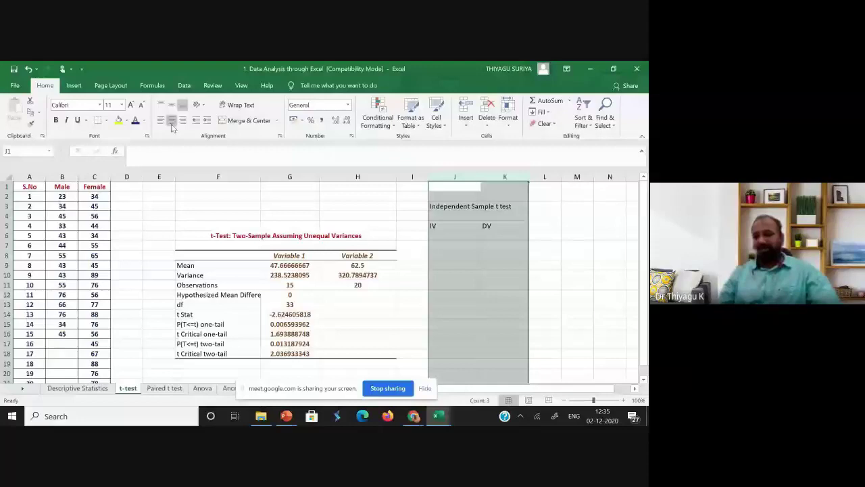
# Step: Centre the contents of columns J and K
pyautogui.click(173, 126)
pyautogui.click(454, 226)
pyautogui.click(454, 235)
# Step: Select the Male data in column B and the Female data in column C to review the scores
pyautogui.click(60, 177)
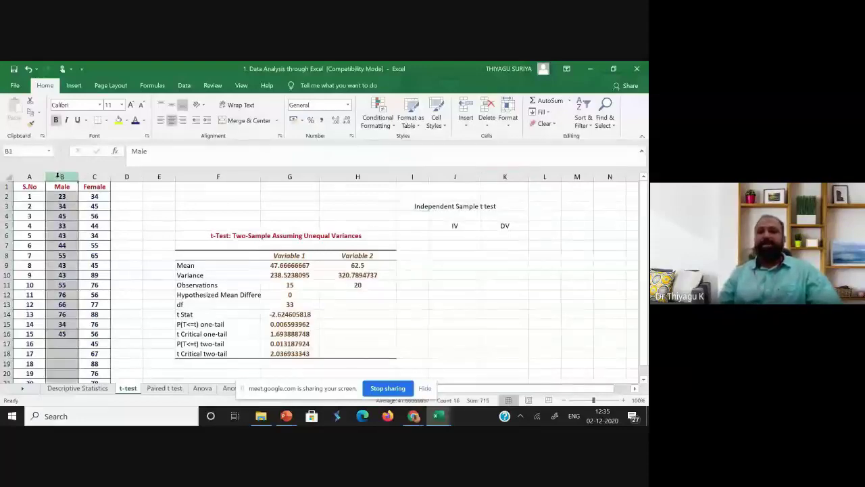
pyautogui.scroll(-1, 89, 193)
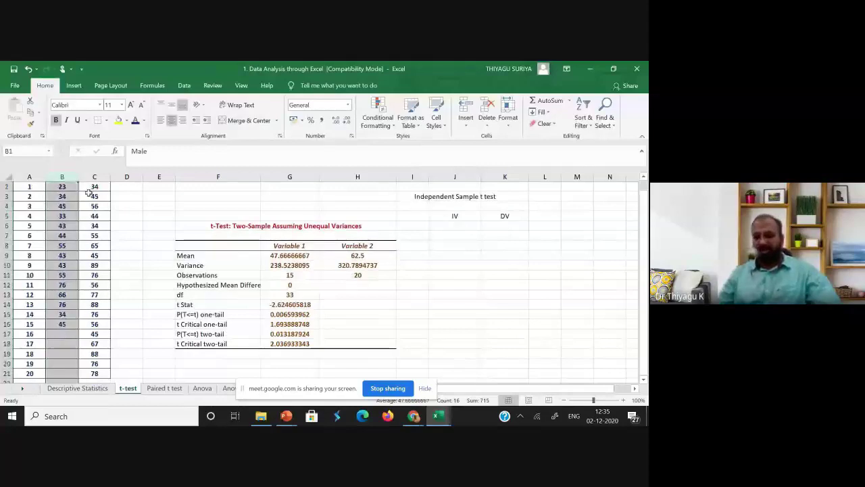
pyautogui.scroll(1, 88, 194)
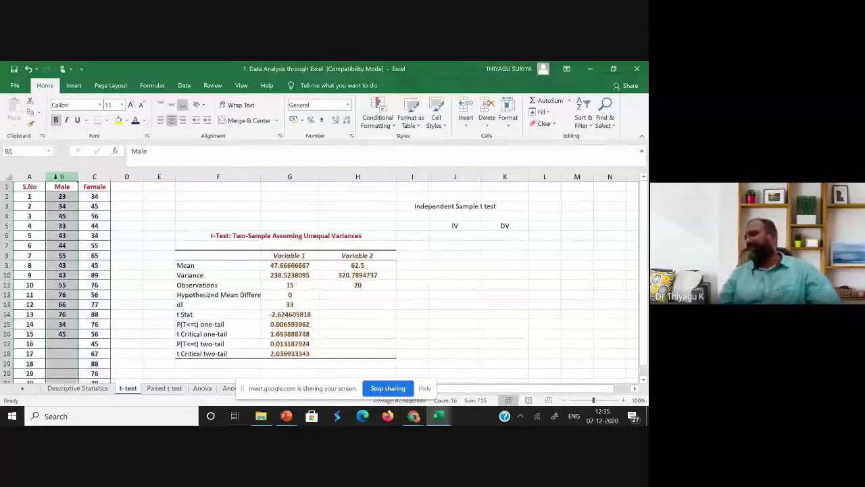
pyautogui.click(95, 177)
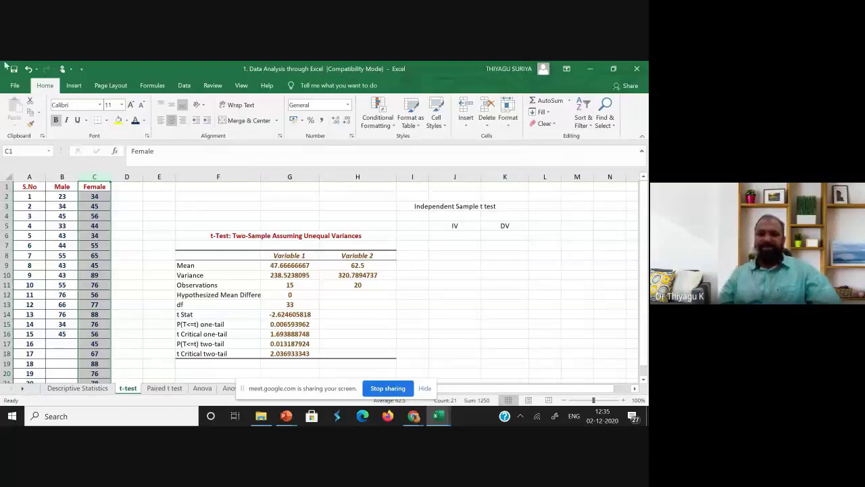
pyautogui.scroll(-1, 96, 277)
pyautogui.scroll(1, 96, 277)
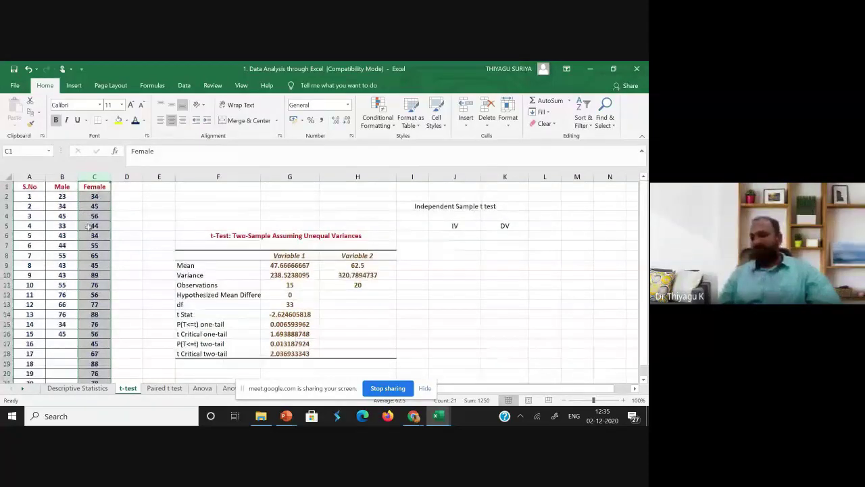
# Step: Enter Gender in J6 and Score in K6
pyautogui.click(455, 235)
pyautogui.write('Ge')
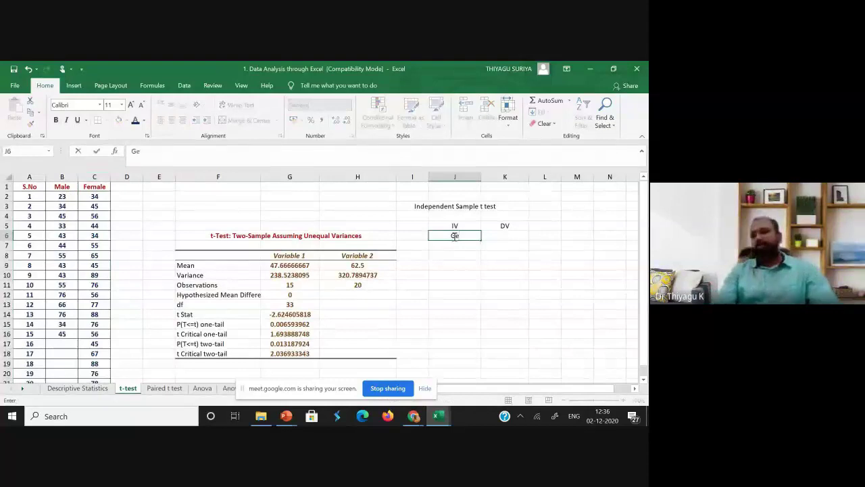
pyautogui.write('nder')
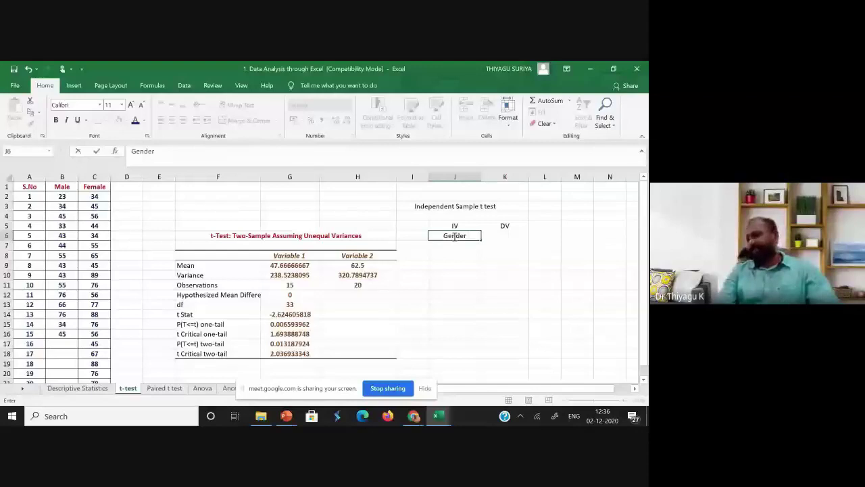
pyautogui.press('Tab')
pyautogui.write('Score')
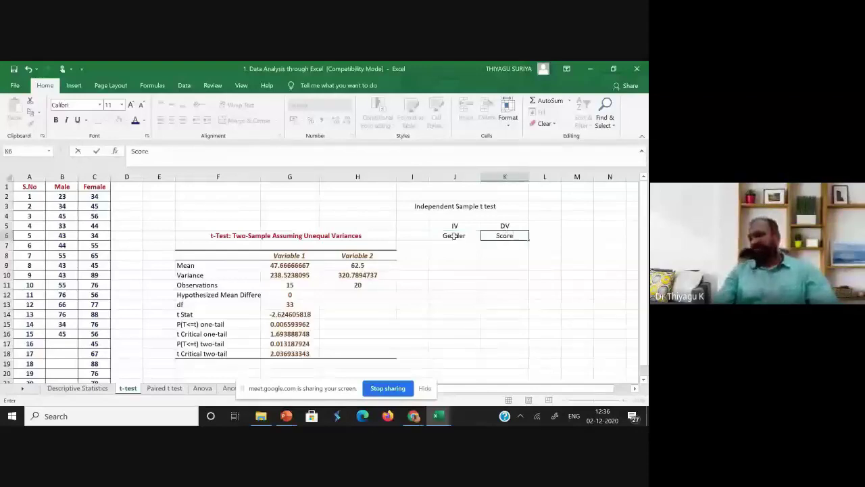
pyautogui.press('Return')
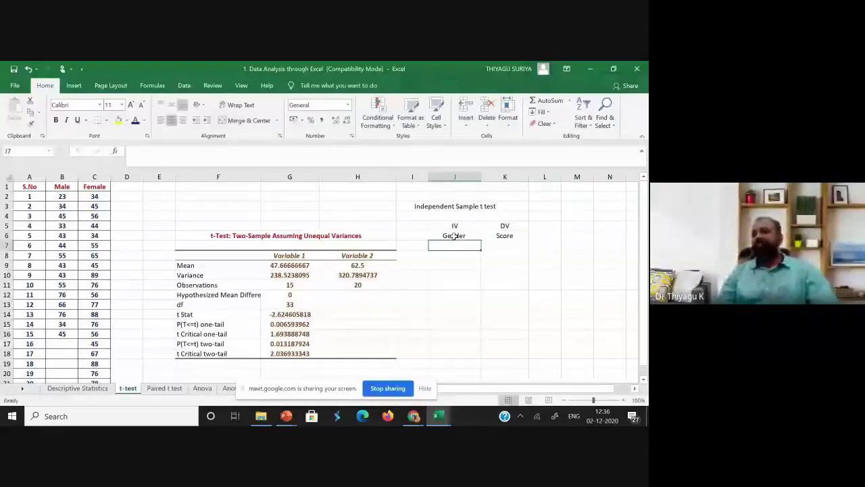
# Step: Check the Gender and Score cells in J6 and K6, ending on Gender
pyautogui.click(454, 235)
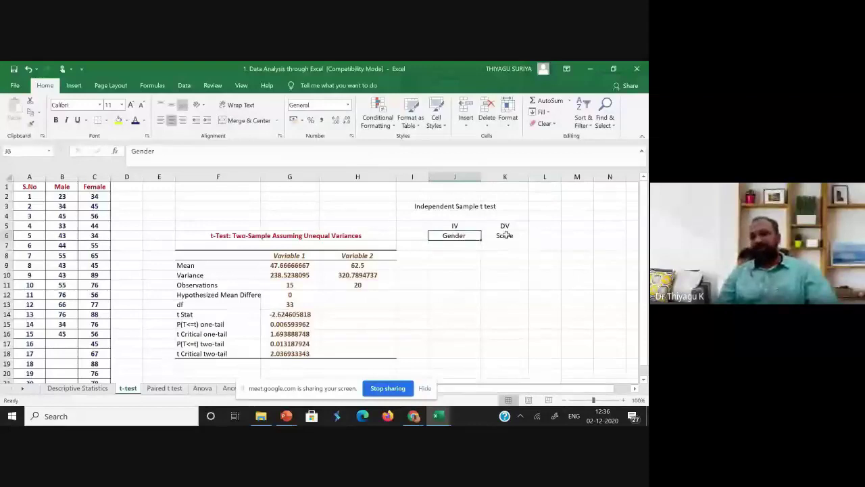
pyautogui.click(507, 235)
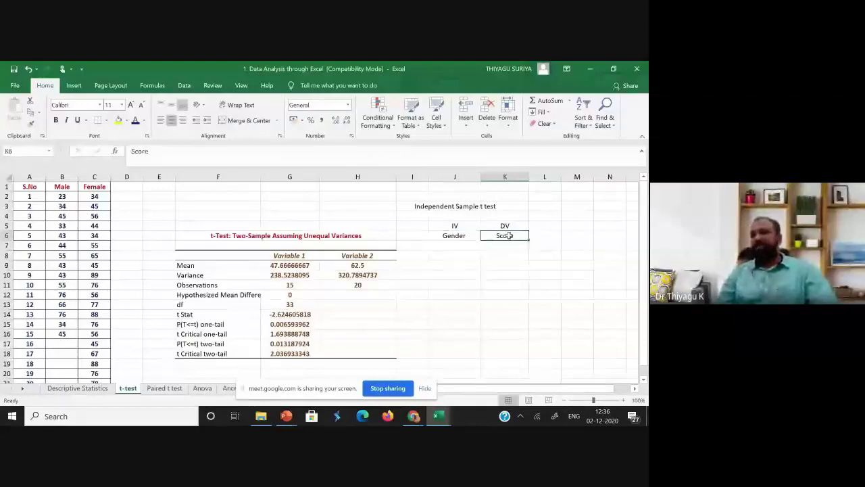
pyautogui.click(460, 236)
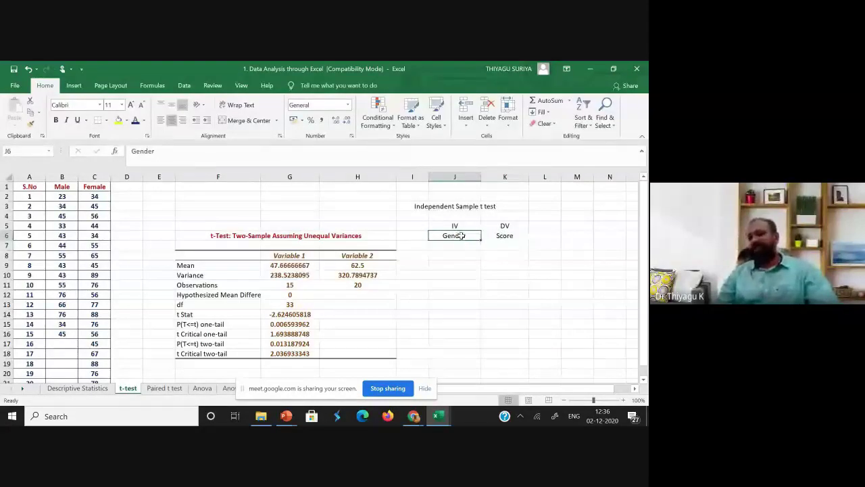
pyautogui.click(496, 238)
pyautogui.click(471, 235)
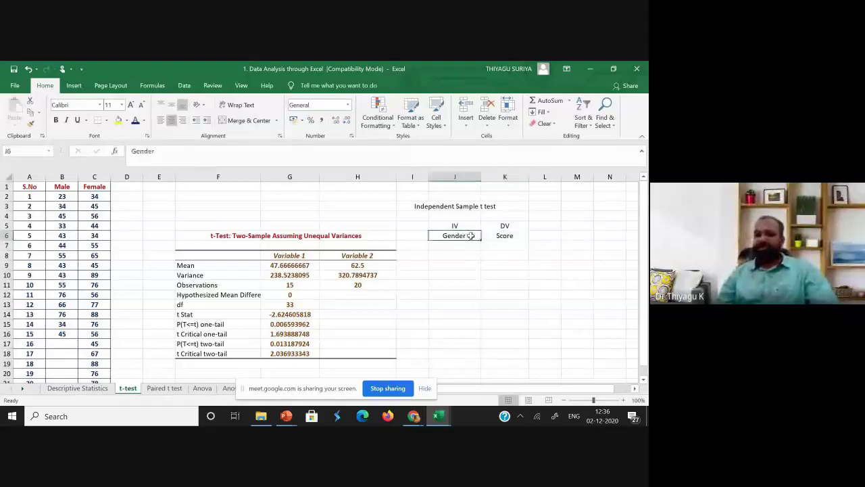
pyautogui.click(511, 235)
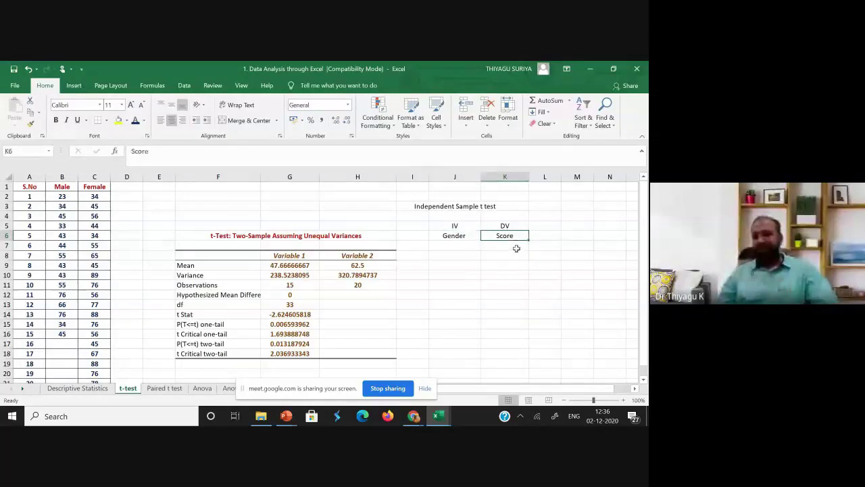
pyautogui.click(458, 246)
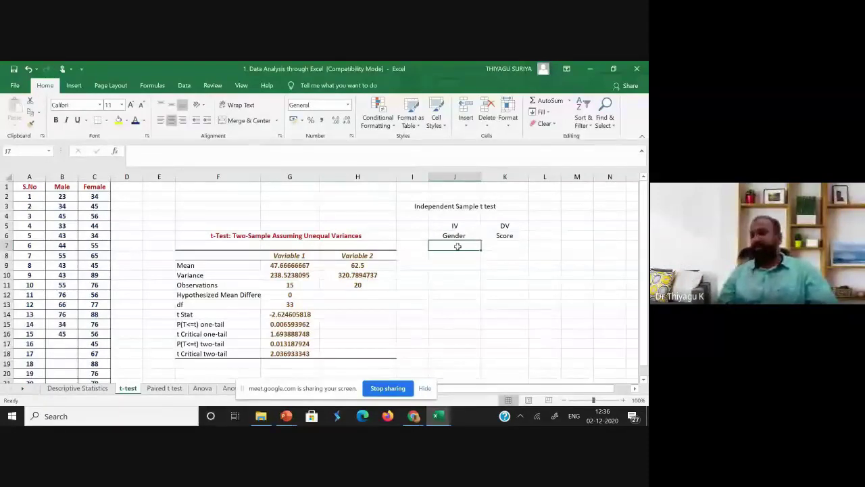
pyautogui.click(460, 236)
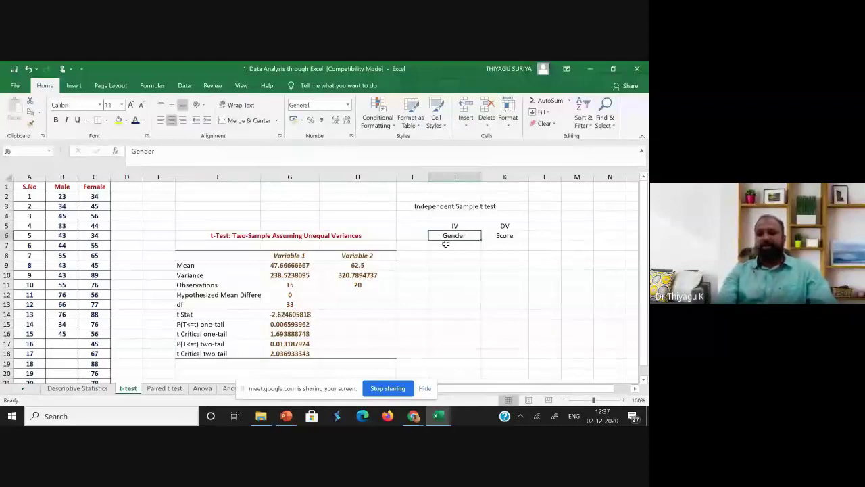
# Step: Label Gender as Categorical in J7 and select the Male and Female score values
pyautogui.click(445, 245)
pyautogui.write('Categorical')
pyautogui.press('Tab')
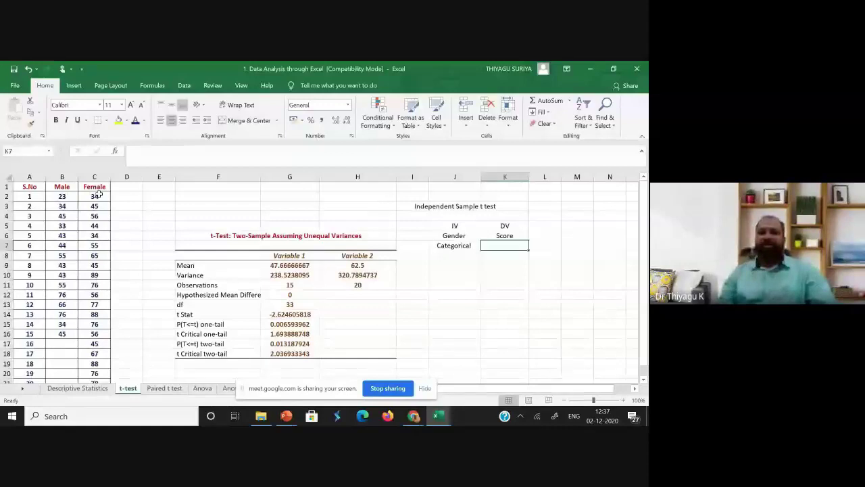
pyautogui.moveTo(61, 187); pyautogui.dragTo(62, 226)
pyautogui.press('Right')
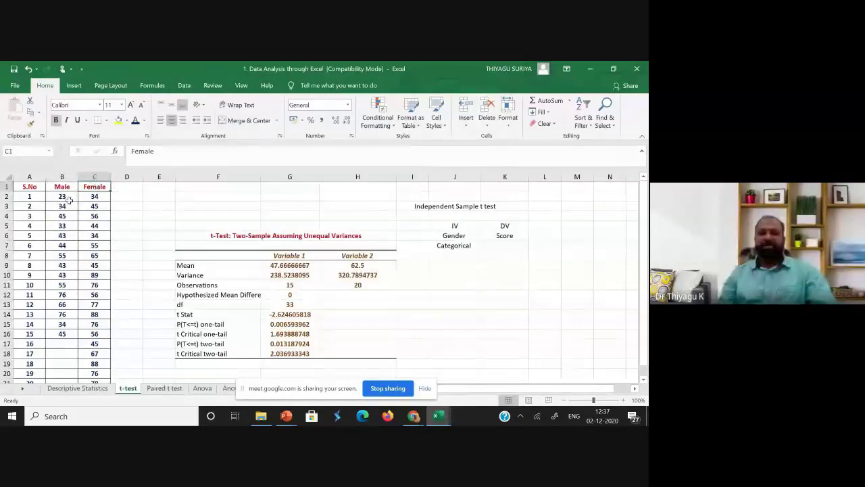
pyautogui.moveTo(65, 197)
pyautogui.mouseDown()
pyautogui.moveTo(93, 378)
pyautogui.moveTo(94, 365)
pyautogui.mouseUp()
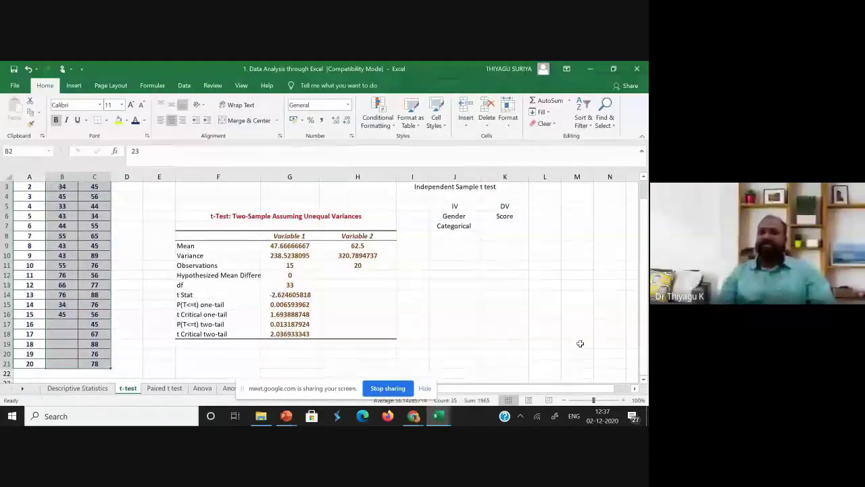
# Step: Enter Continuous under Score in K7 and select the J5:K7 summary block
pyautogui.click(511, 226)
pyautogui.write('Continuous')
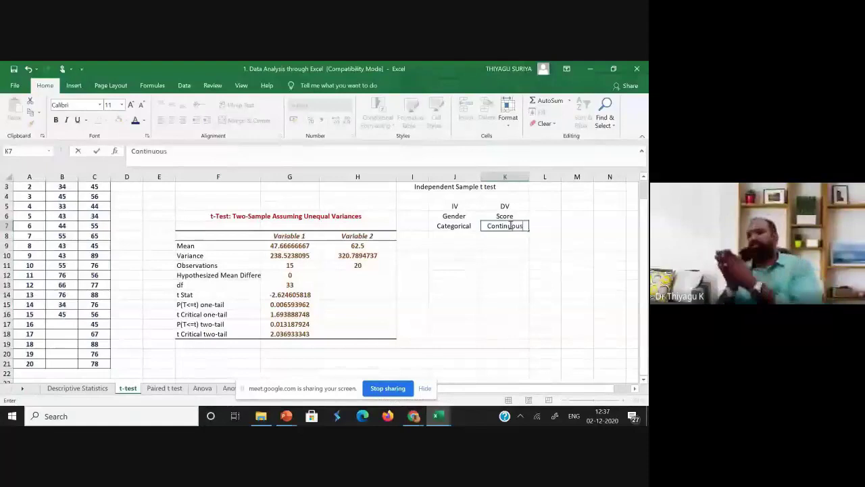
pyautogui.click(542, 252)
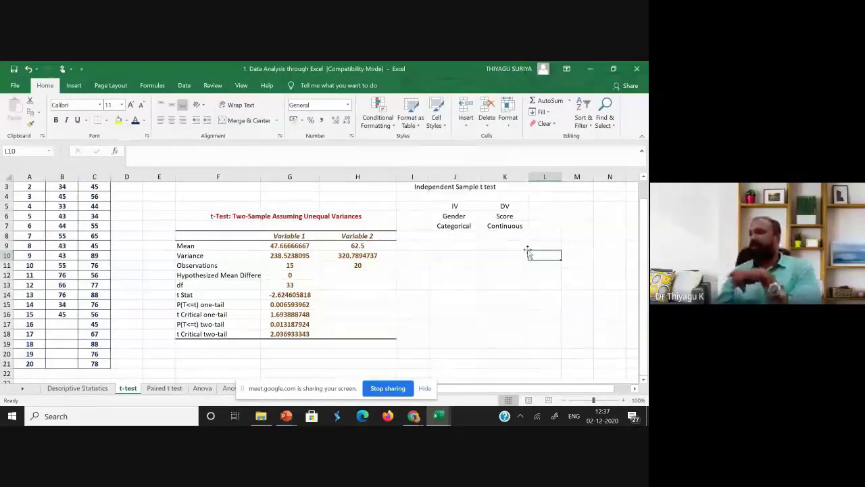
pyautogui.moveTo(454, 205); pyautogui.dragTo(518, 226)
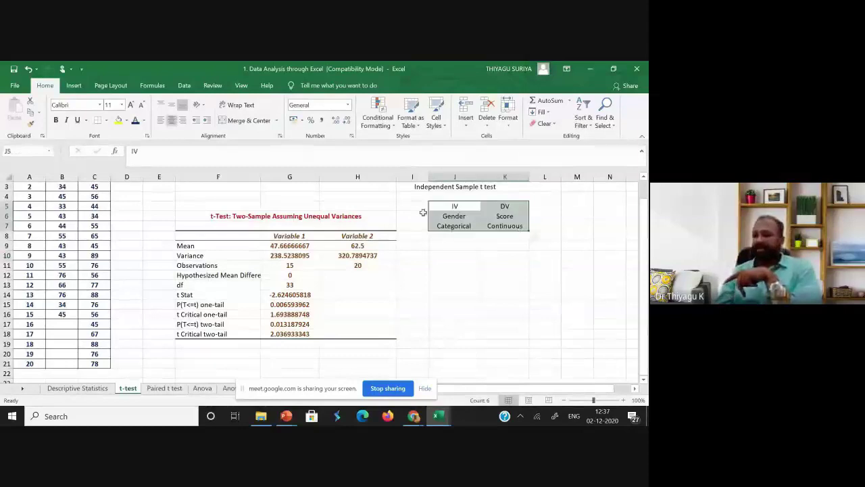
# Step: Change the J6 label to 'Gender (2)', then select J6:K7 and scroll back up
pyautogui.click(457, 224)
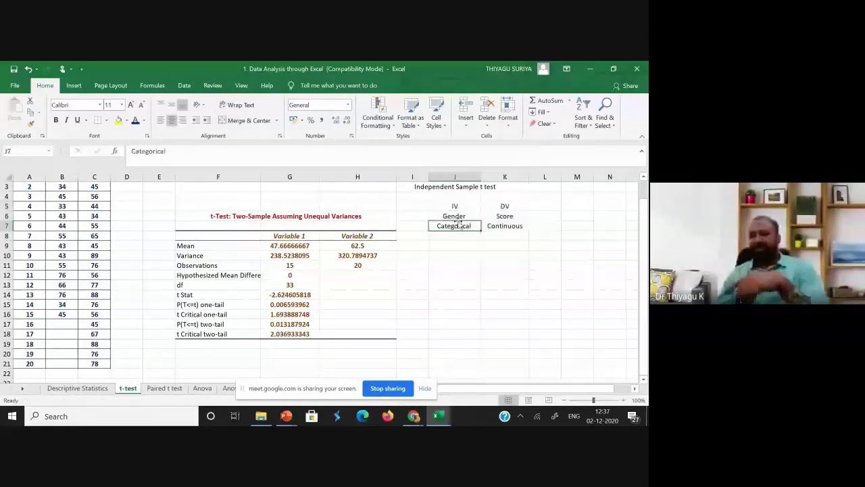
pyautogui.doubleClick(470, 216)
pyautogui.write('(2)')
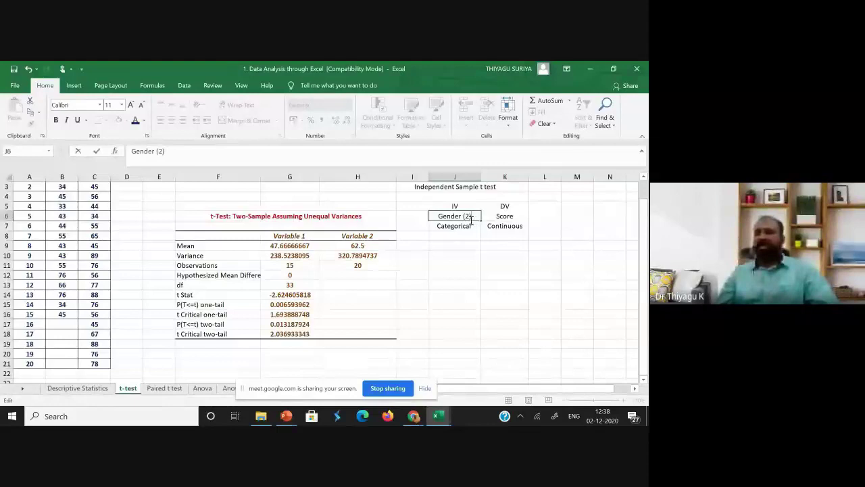
pyautogui.press('Return')
pyautogui.click(472, 205)
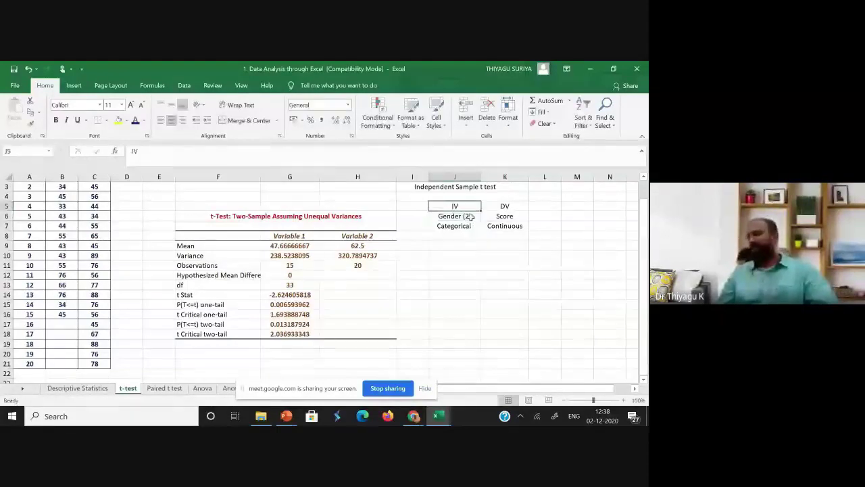
pyautogui.doubleClick(470, 216)
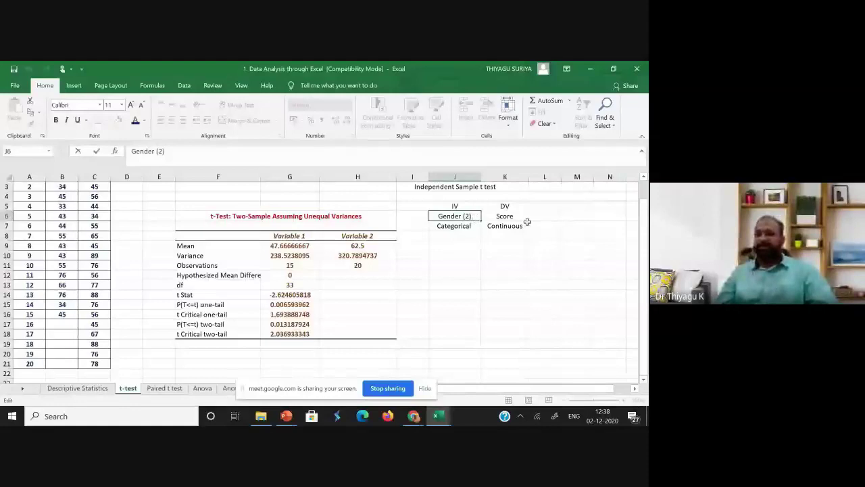
pyautogui.click(525, 218)
pyautogui.click(474, 226)
pyautogui.moveTo(460, 216); pyautogui.dragTo(517, 229)
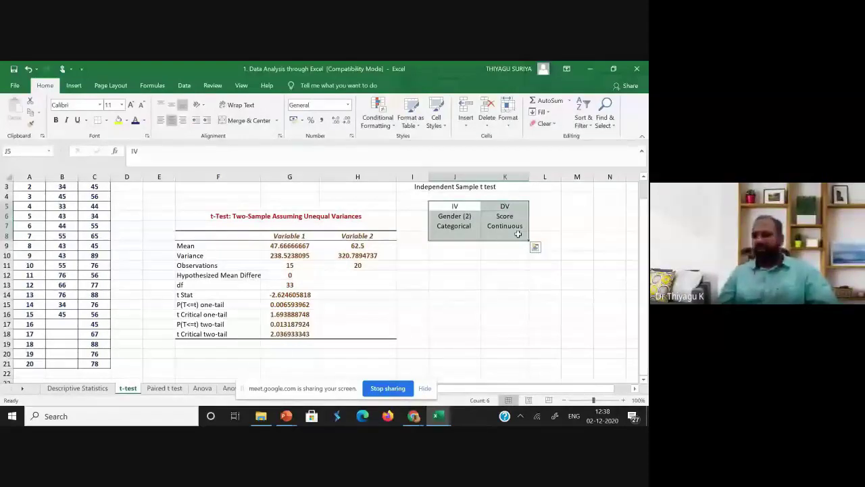
pyautogui.scroll(1, 518, 236)
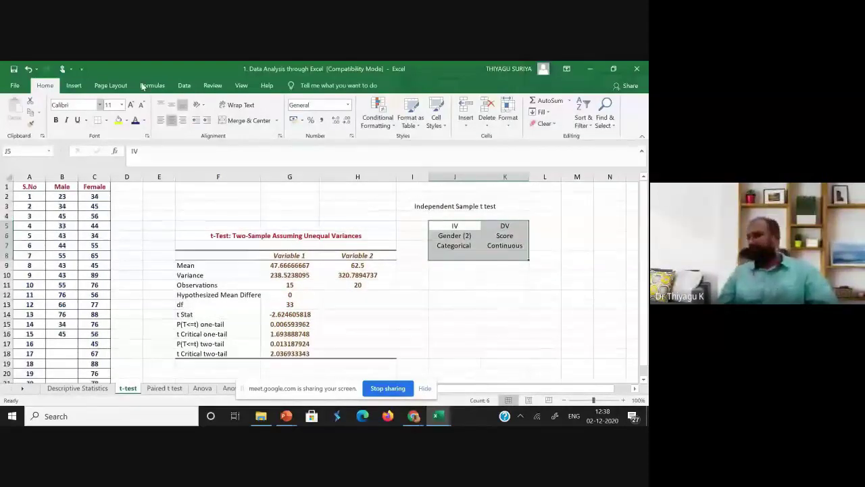
# Step: Open Data Analysis from the Data tab and scroll to the t-Test tools
pyautogui.click(184, 86)
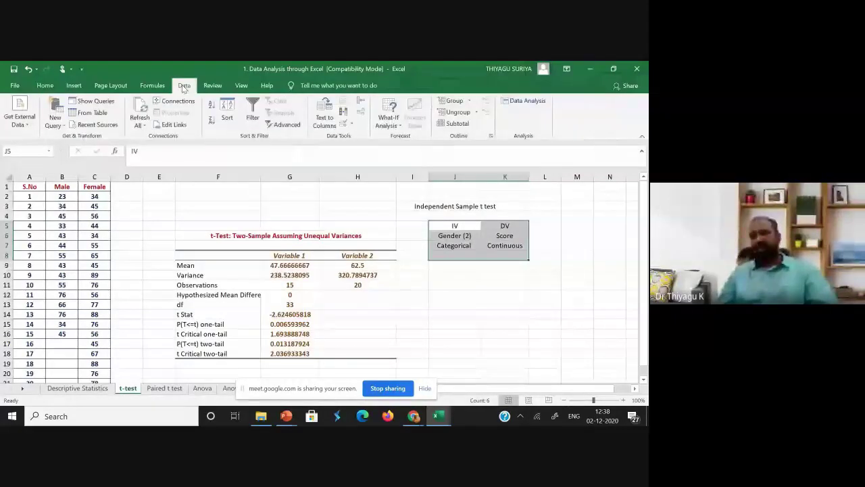
pyautogui.click(514, 99)
pyautogui.scroll(-3, 405, 216)
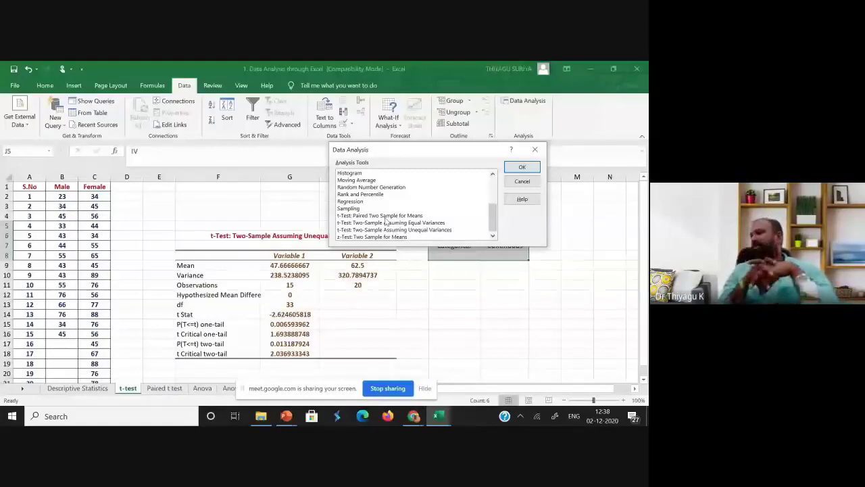
# Step: Compare the t-test options, then choose t-Test: Two-Sample Assuming Equal Variances
pyautogui.click(385, 217)
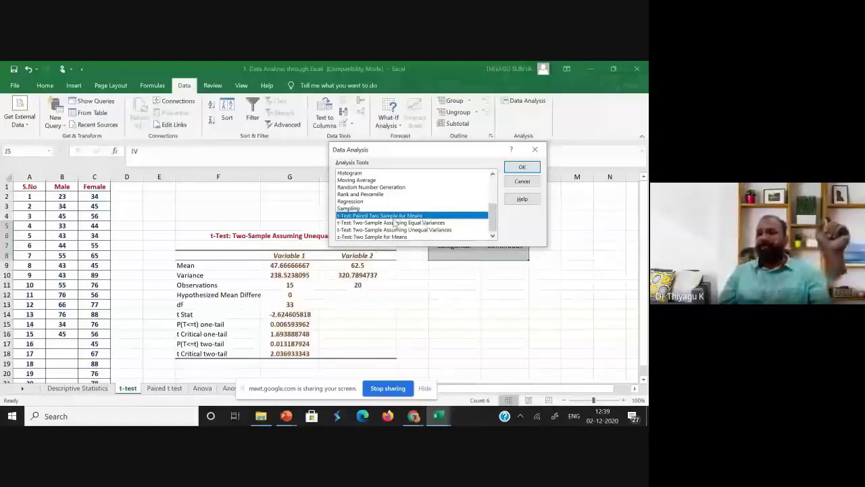
pyautogui.click(385, 226)
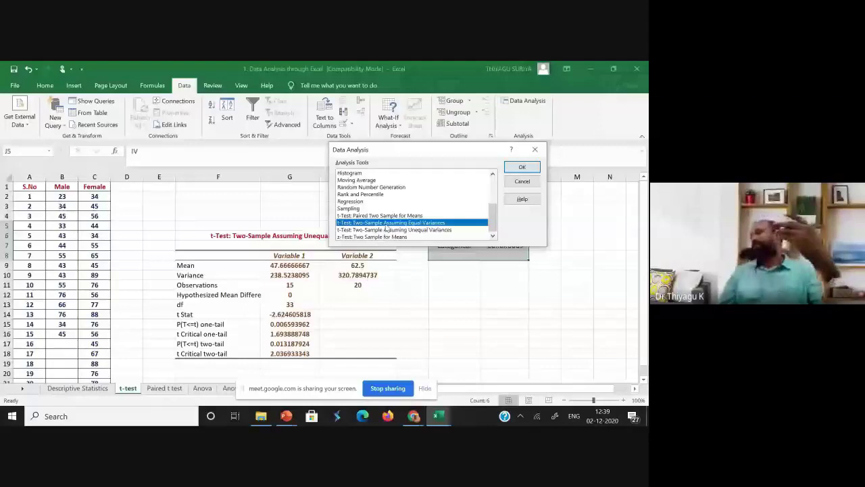
pyautogui.click(383, 230)
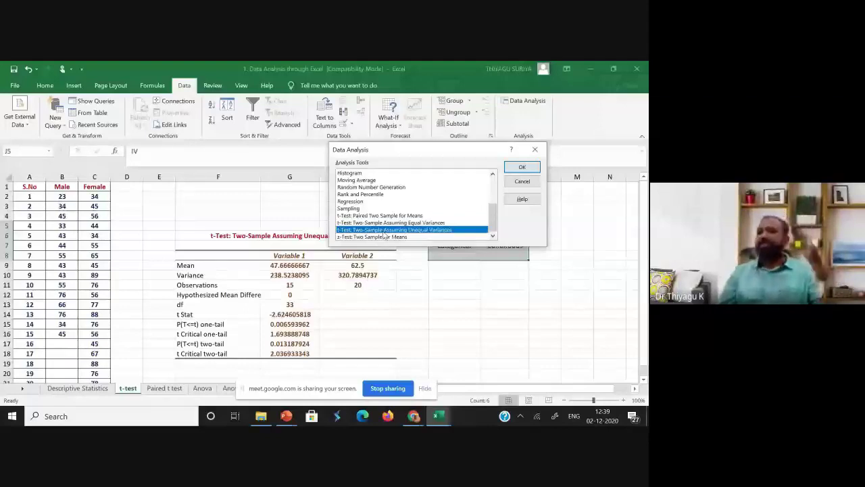
pyautogui.click(386, 224)
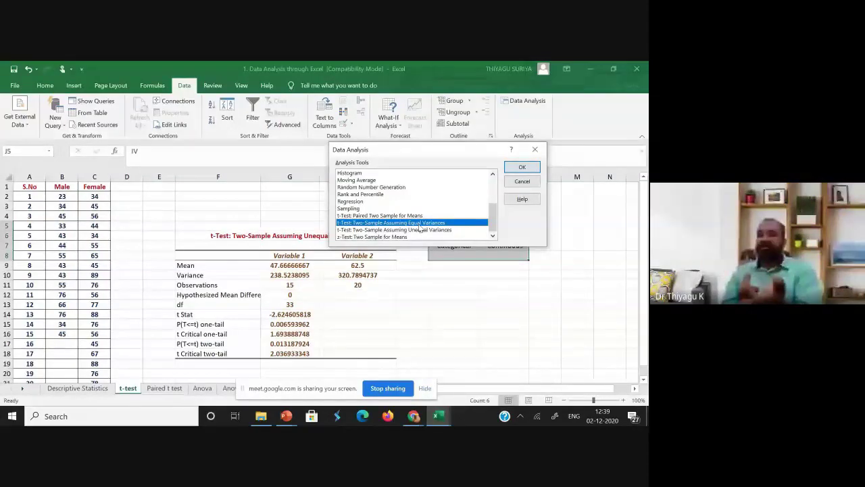
pyautogui.click(416, 230)
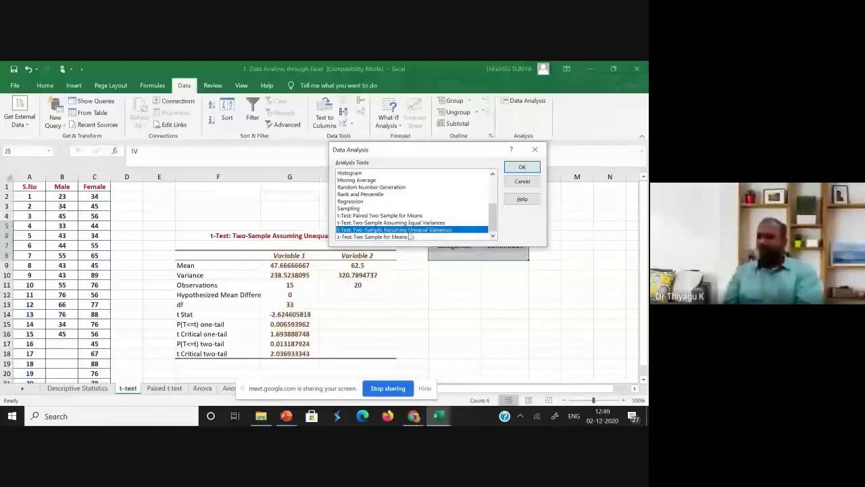
pyautogui.click(419, 223)
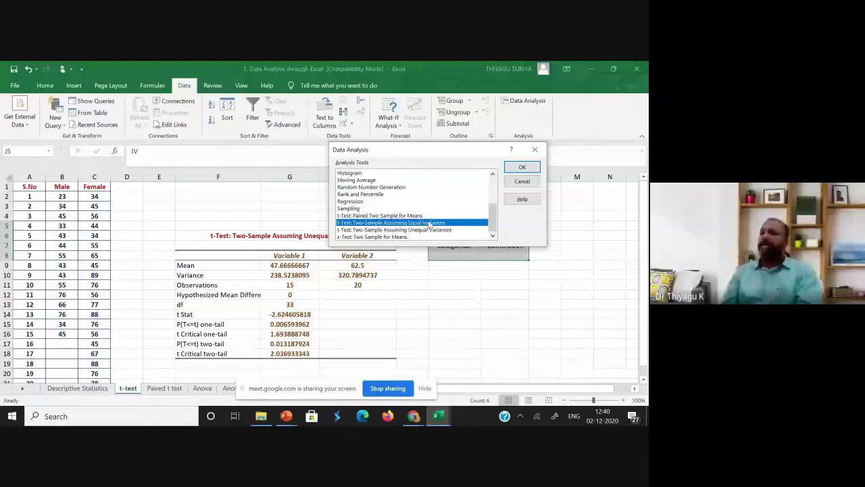
pyautogui.click(534, 169)
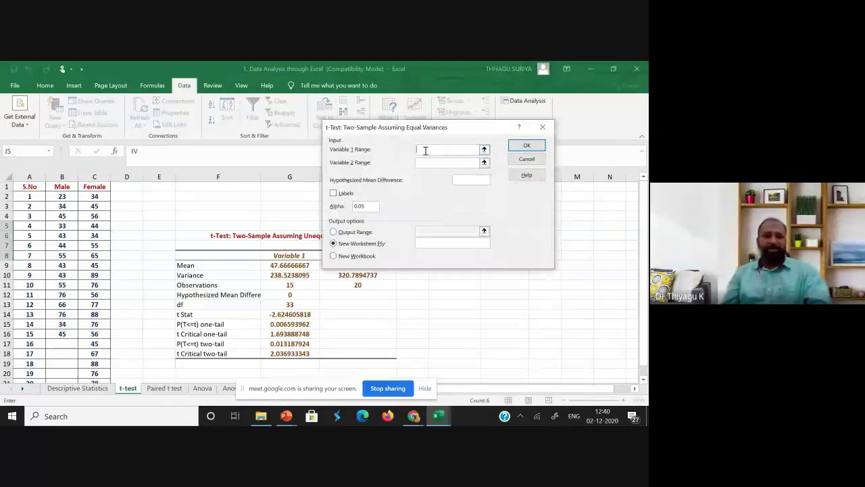
# Step: Use Male B1:B16 and Female C1:C21 with labels, output to J21, and run the test
pyautogui.moveTo(61, 186); pyautogui.dragTo(61, 334)
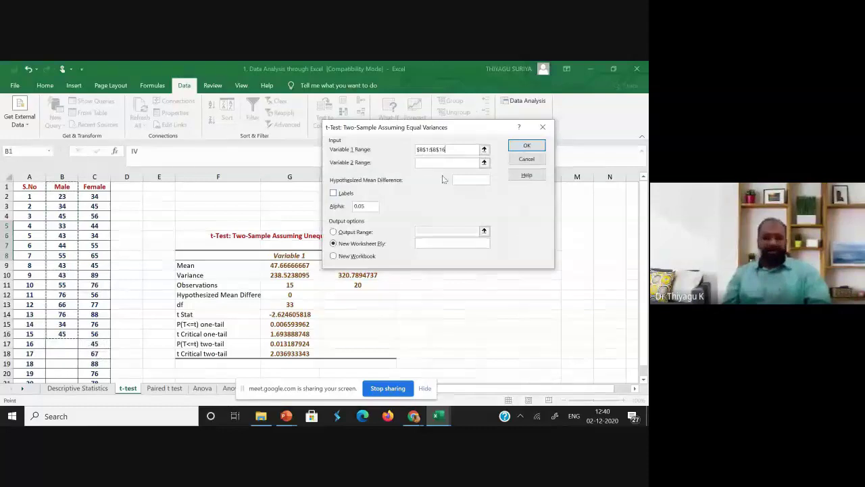
pyautogui.click(447, 163)
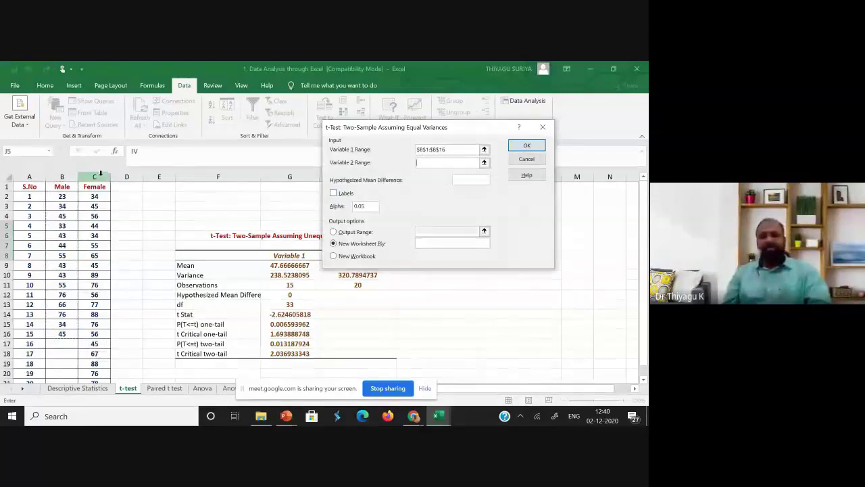
pyautogui.moveTo(95, 187); pyautogui.dragTo(105, 366)
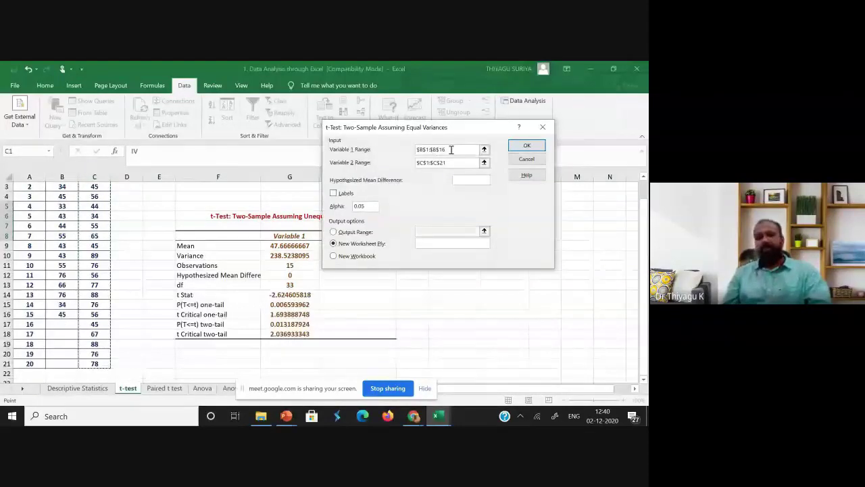
pyautogui.click(334, 194)
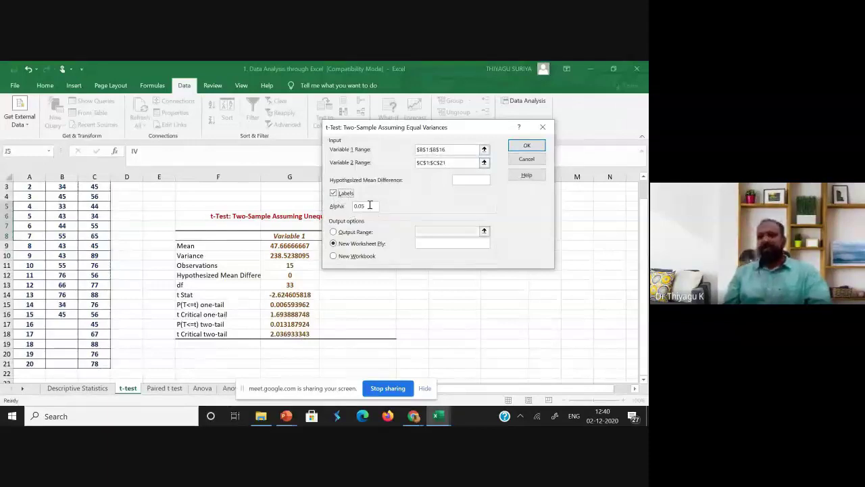
pyautogui.click(355, 231)
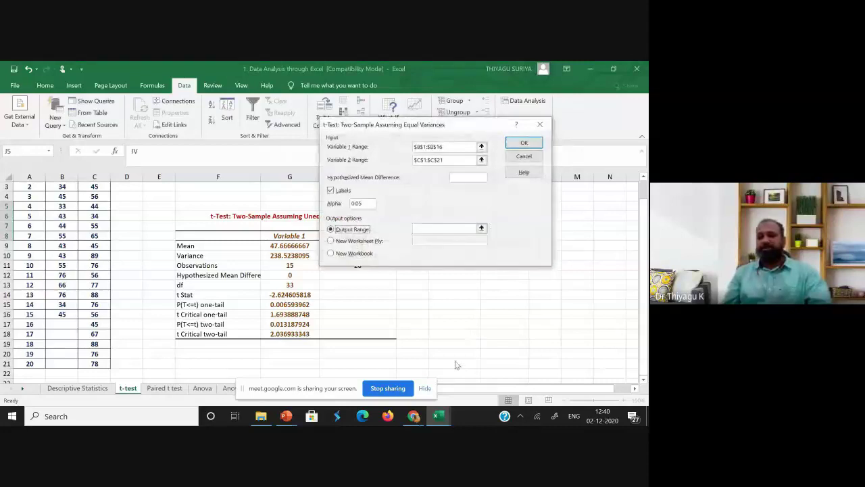
pyautogui.click(434, 230)
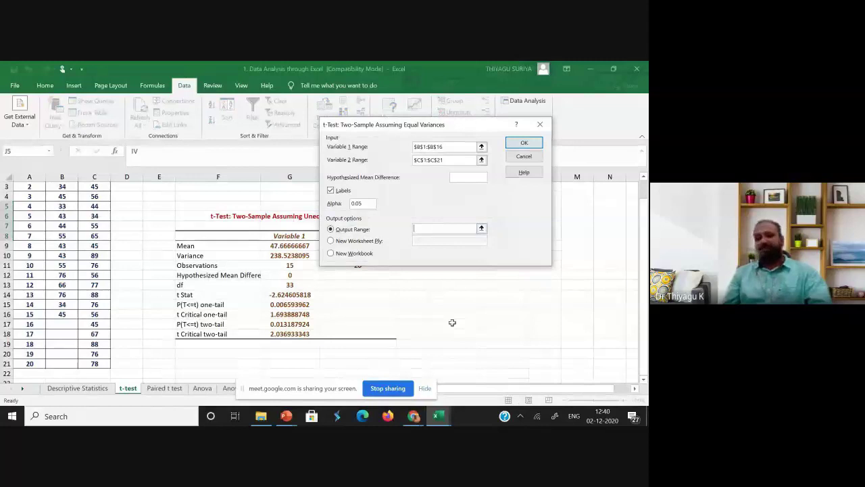
pyautogui.click(454, 364)
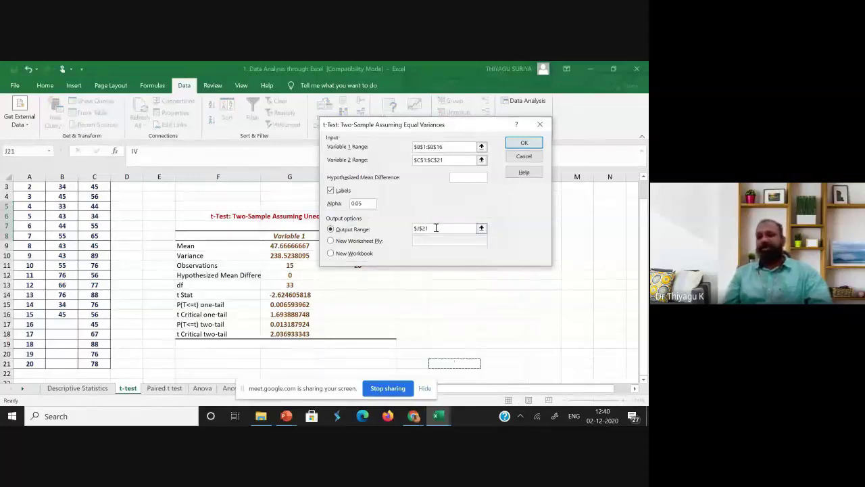
pyautogui.click(521, 144)
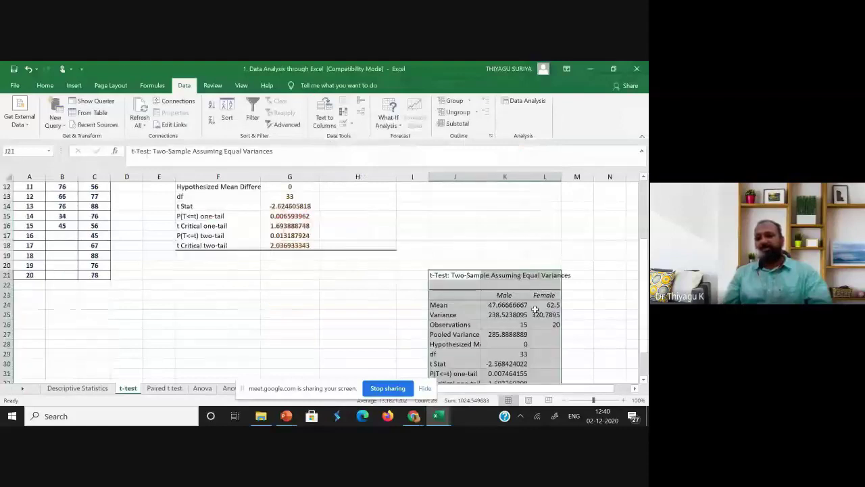
# Step: Widen columns J and L so the t-test labels and values show in full
pyautogui.moveTo(481, 176); pyautogui.dragTo(562, 177)
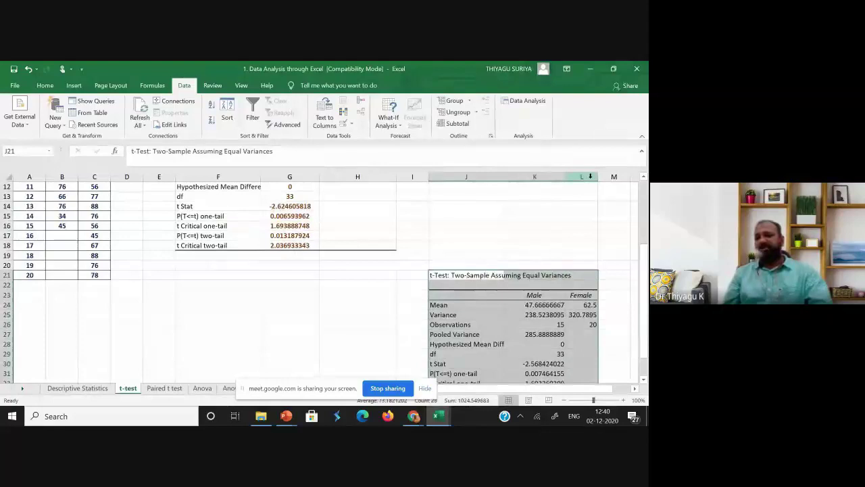
pyautogui.doubleClick(598, 176)
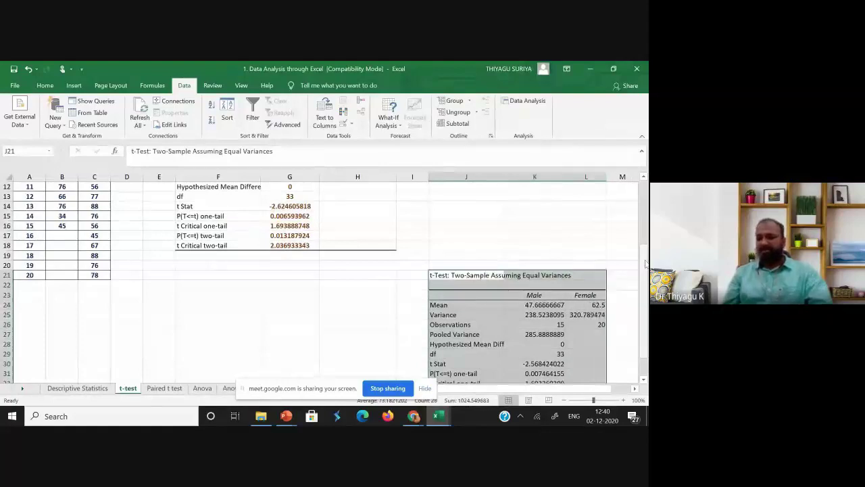
pyautogui.scroll(-1, 646, 264)
pyautogui.moveTo(466, 275); pyautogui.dragTo(586, 276)
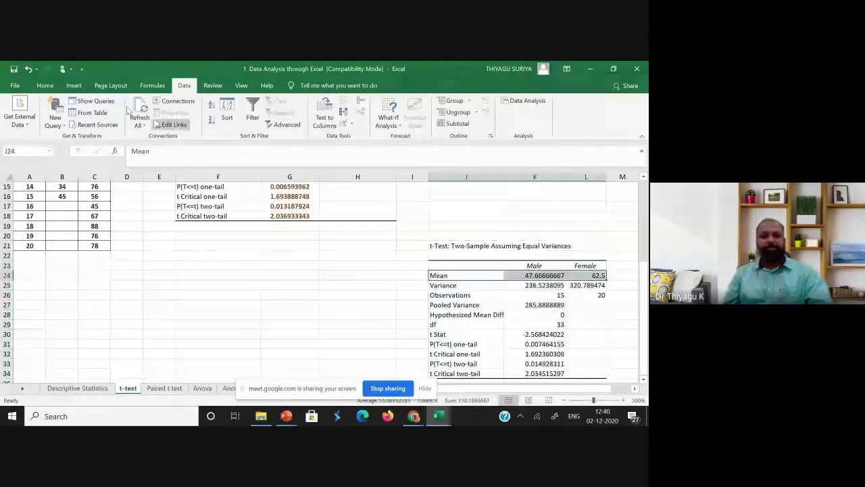
# Step: Colour the Mean row orange and check the Variance, Observations and Pooled Variance cells
pyautogui.click(46, 88)
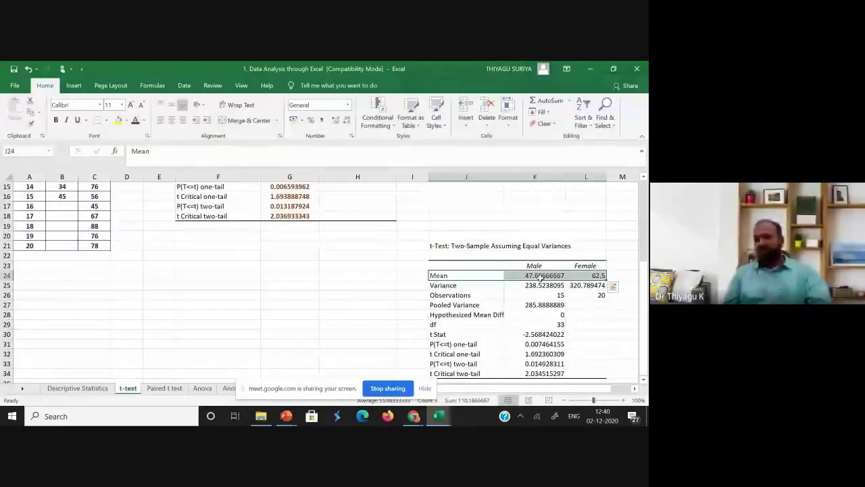
pyautogui.click(592, 277)
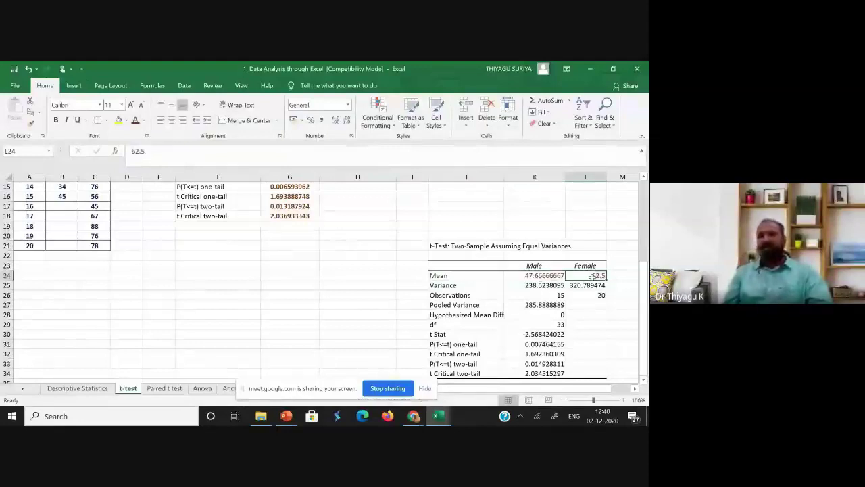
pyautogui.click(460, 285)
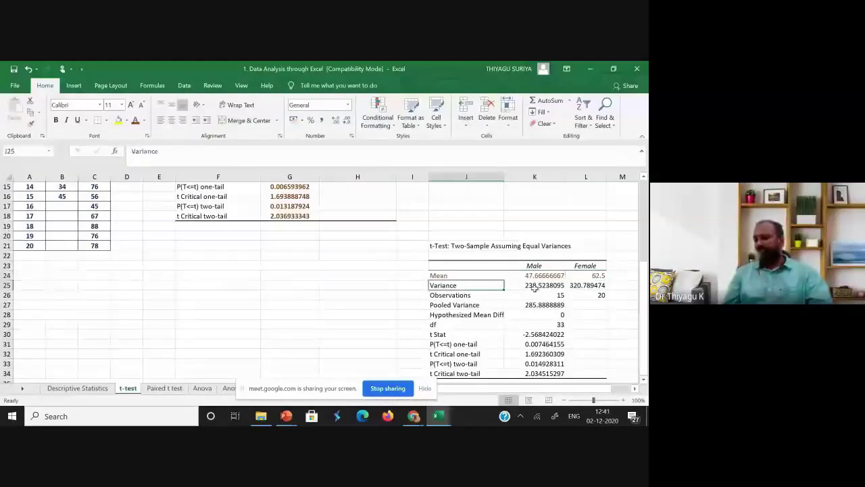
pyautogui.click(549, 286)
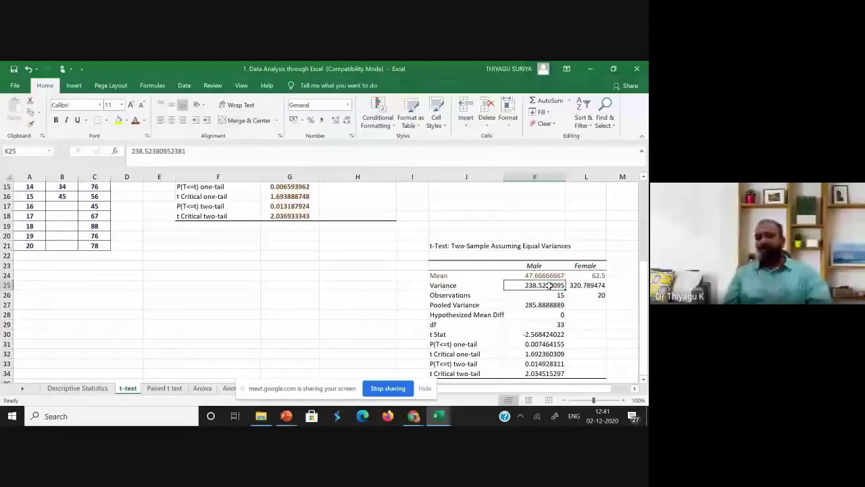
pyautogui.click(591, 285)
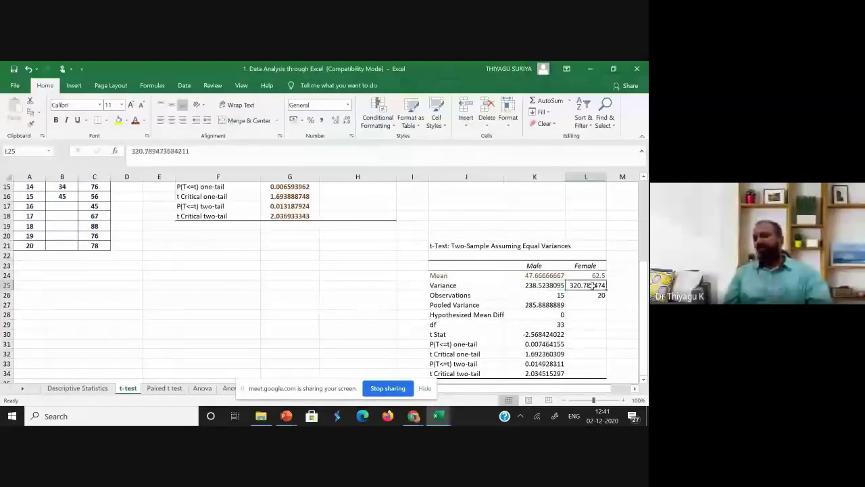
pyautogui.click(474, 295)
pyautogui.click(535, 302)
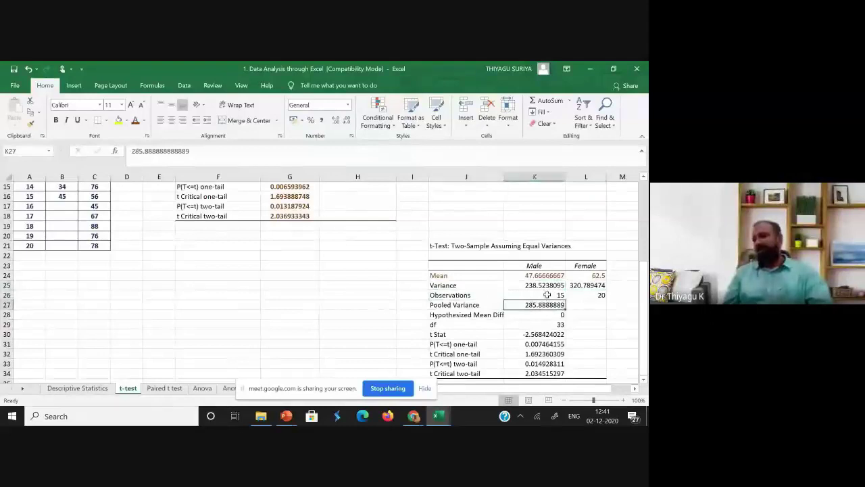
pyautogui.click(547, 294)
pyautogui.click(567, 294)
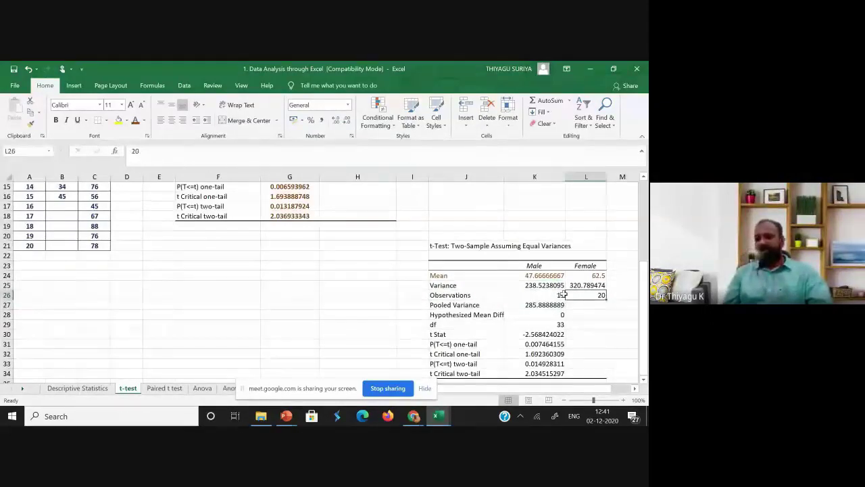
pyautogui.click(497, 314)
pyautogui.click(538, 303)
pyautogui.click(480, 306)
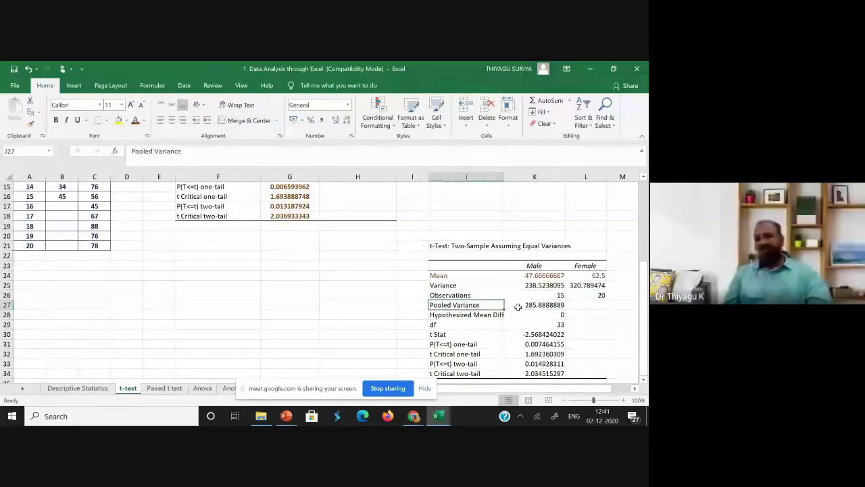
# Step: Select the Hypothesized Mean Difference row after checking the variance and pooled variance cells
pyautogui.scroll(-2, 518, 307)
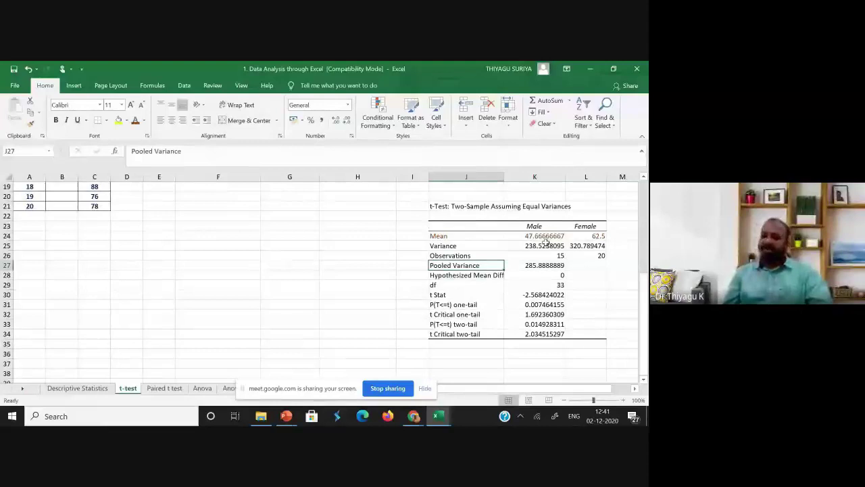
pyautogui.moveTo(546, 245); pyautogui.dragTo(586, 248)
pyautogui.click(546, 265)
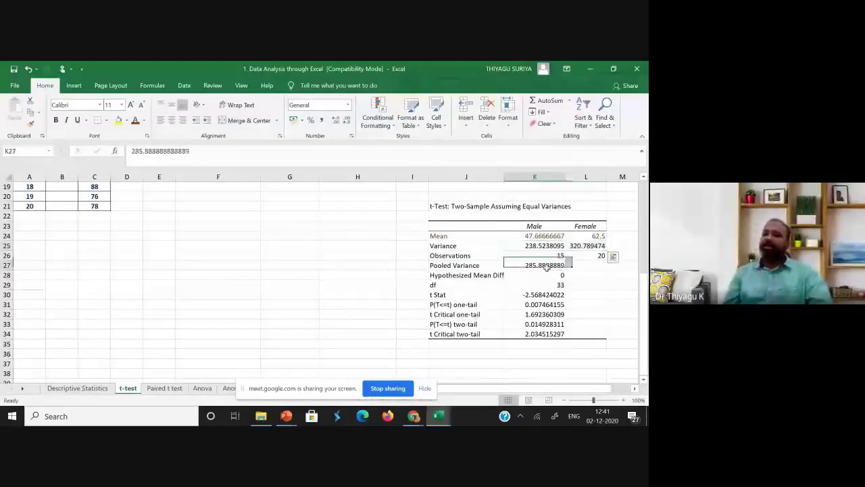
pyautogui.moveTo(538, 246); pyautogui.dragTo(587, 248)
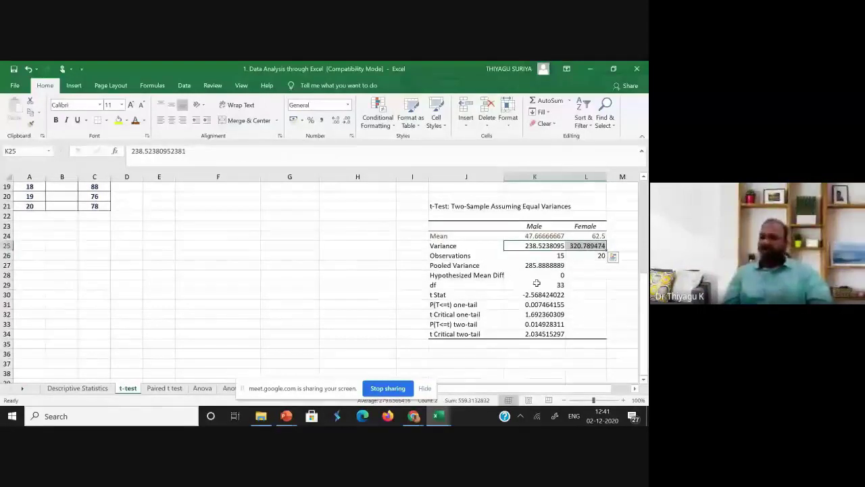
pyautogui.click(474, 265)
pyautogui.moveTo(474, 265); pyautogui.dragTo(548, 267)
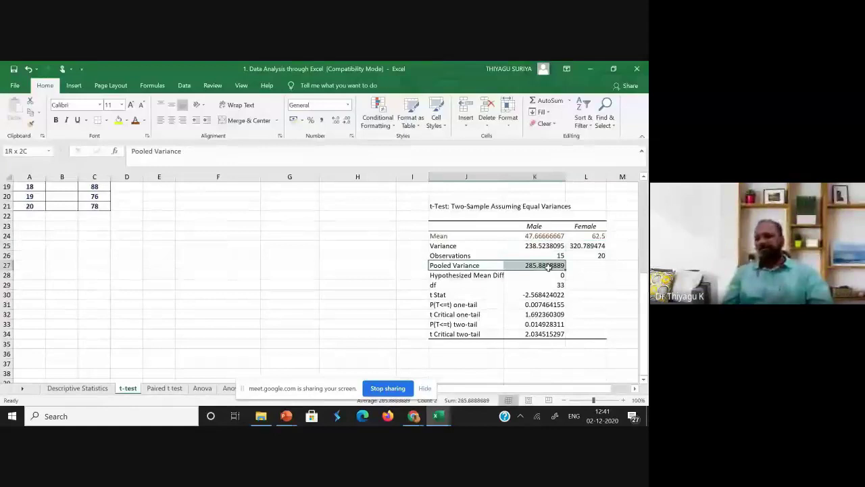
pyautogui.moveTo(474, 275); pyautogui.dragTo(546, 276)
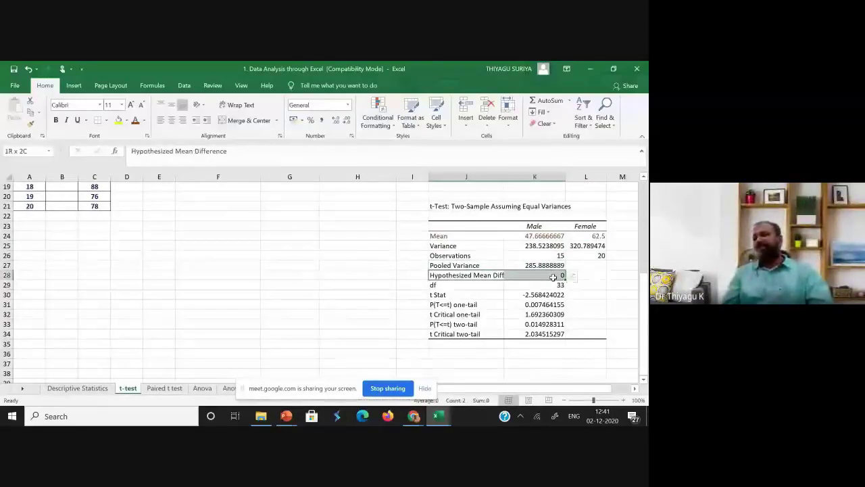
pyautogui.moveTo(553, 277); pyautogui.dragTo(554, 278)
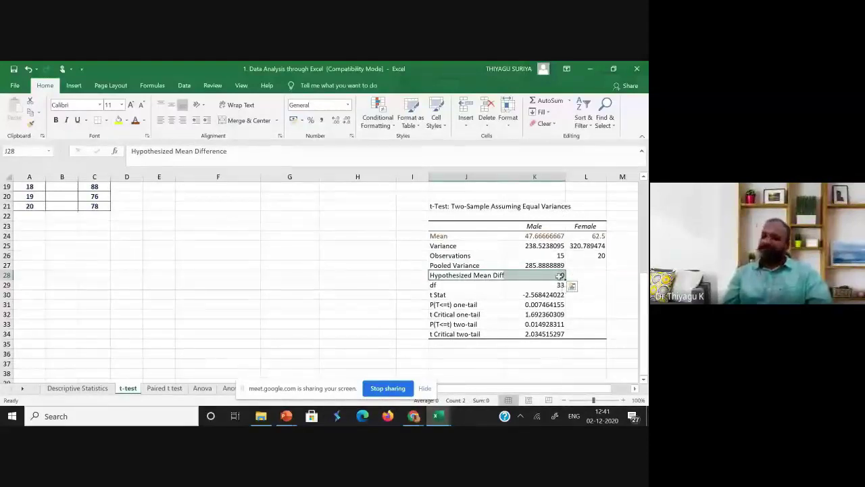
# Step: Select the t Stat and two-tail P(T<=t) rows and colour them orange
pyautogui.scroll(-1, 553, 279)
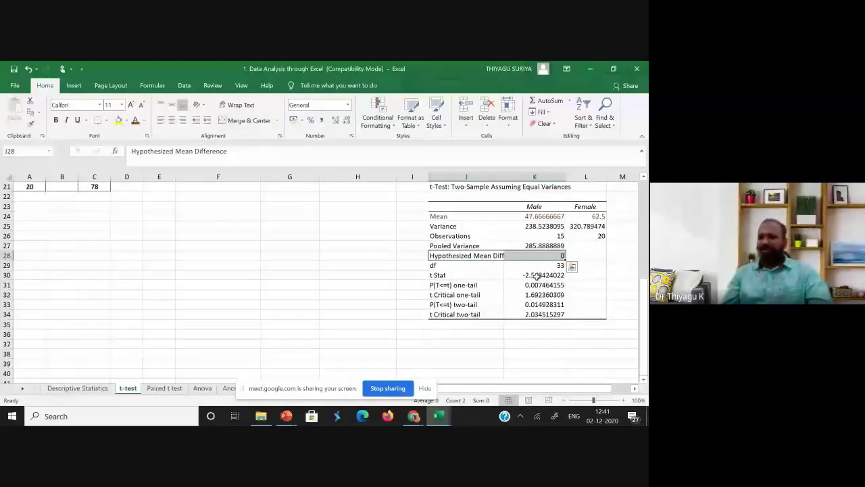
pyautogui.scroll(-1, 535, 276)
pyautogui.moveTo(454, 237)
pyautogui.mouseDown()
pyautogui.moveTo(577, 241)
pyautogui.moveTo(554, 236)
pyautogui.mouseUp()
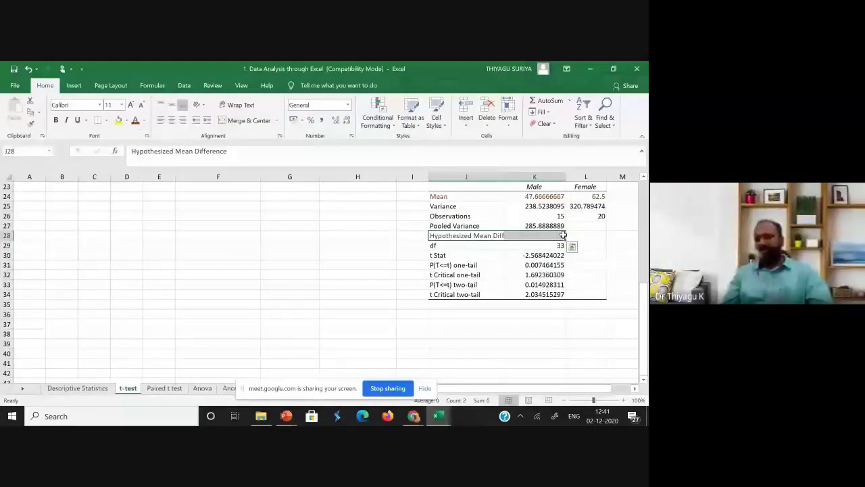
pyautogui.moveTo(446, 255); pyautogui.dragTo(541, 255)
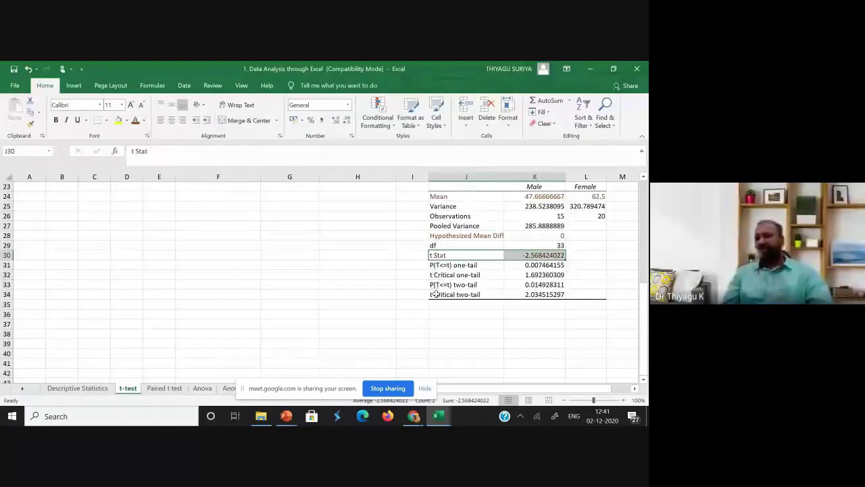
pyautogui.moveTo(433, 289); pyautogui.dragTo(539, 284)
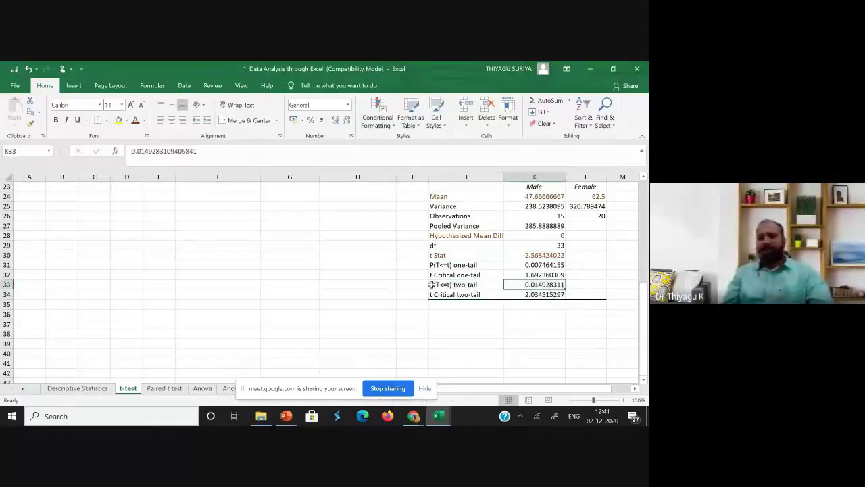
pyautogui.click(517, 284)
pyautogui.moveTo(486, 284); pyautogui.dragTo(516, 286)
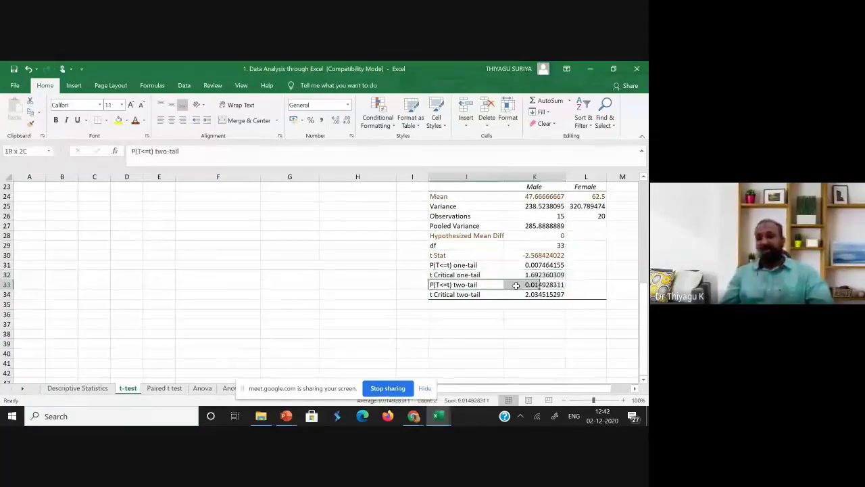
pyautogui.click(136, 120)
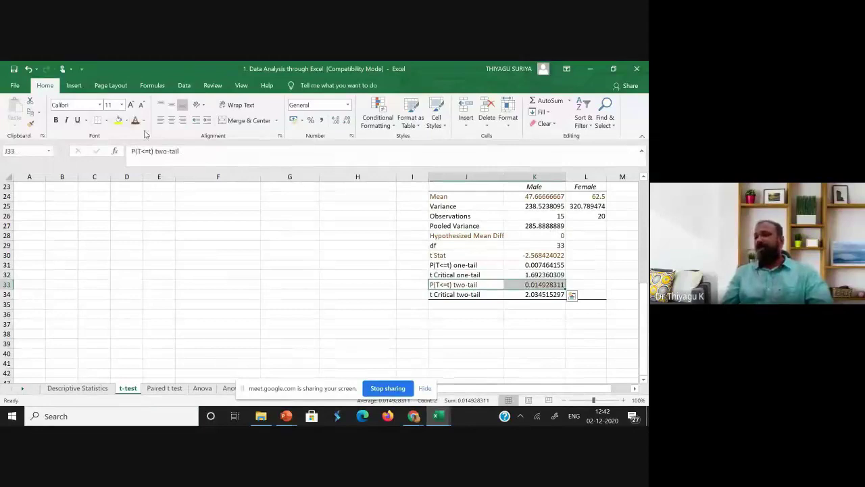
pyautogui.click(433, 267)
pyautogui.moveTo(433, 266); pyautogui.dragTo(543, 266)
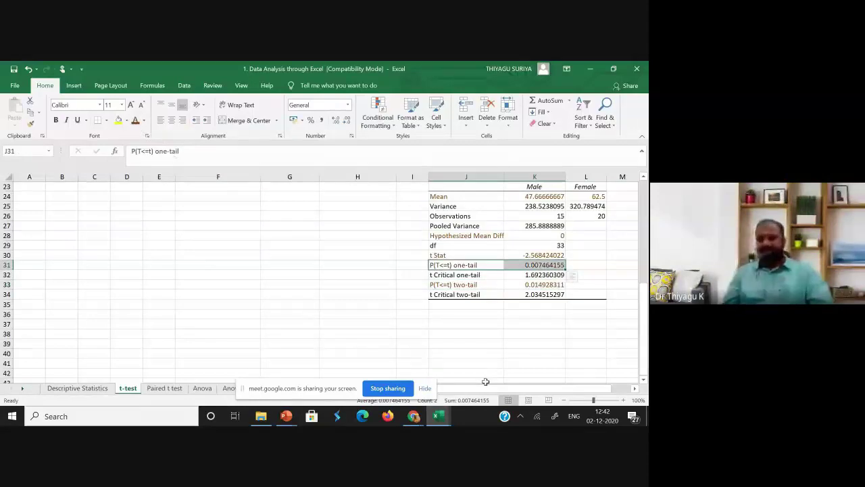
pyautogui.click(579, 285)
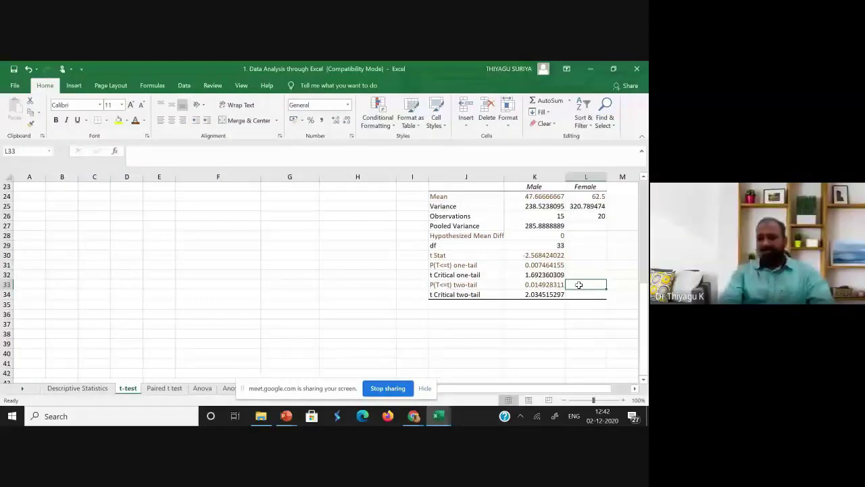
# Step: Add the note 'null hyp' beside the two-tail p-value in L33
pyautogui.write('null hyp')
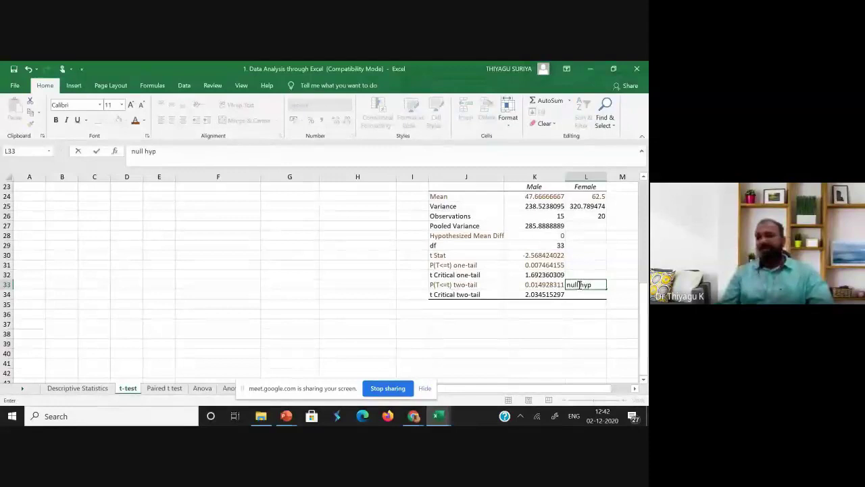
pyautogui.click(499, 287)
pyautogui.click(508, 285)
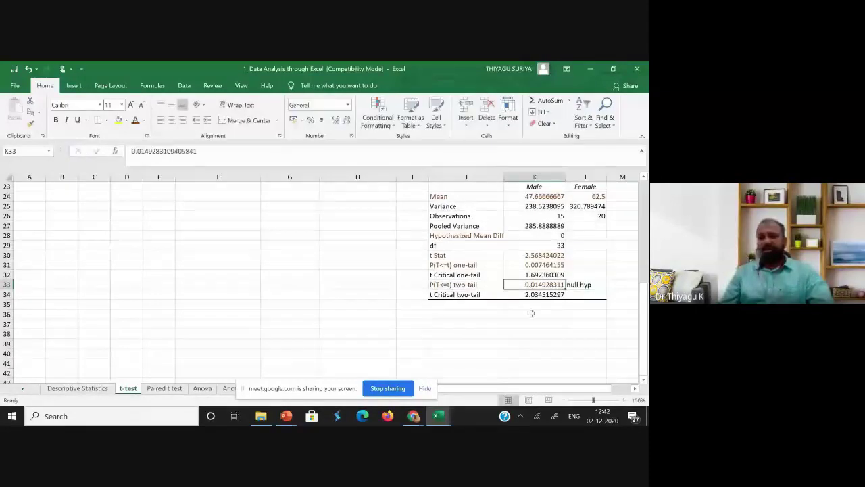
# Step: Enter 'p= 0.01 < 0.05' in J36 below the table
pyautogui.click(472, 314)
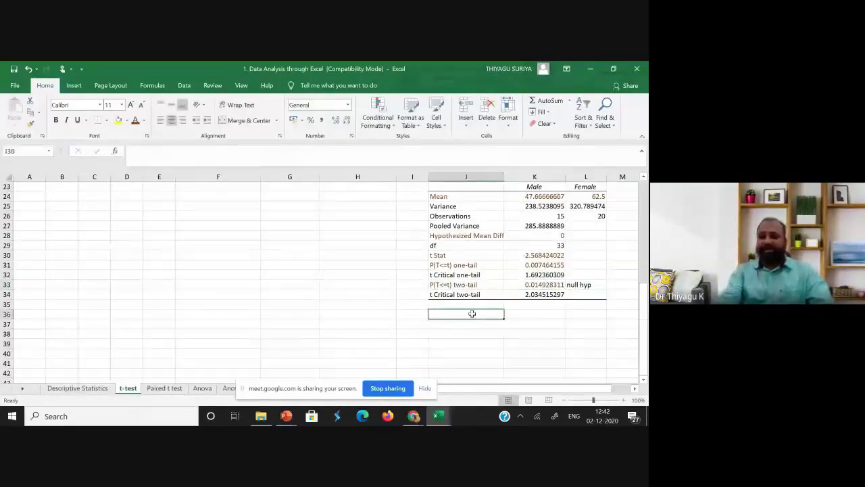
pyautogui.write('p=')
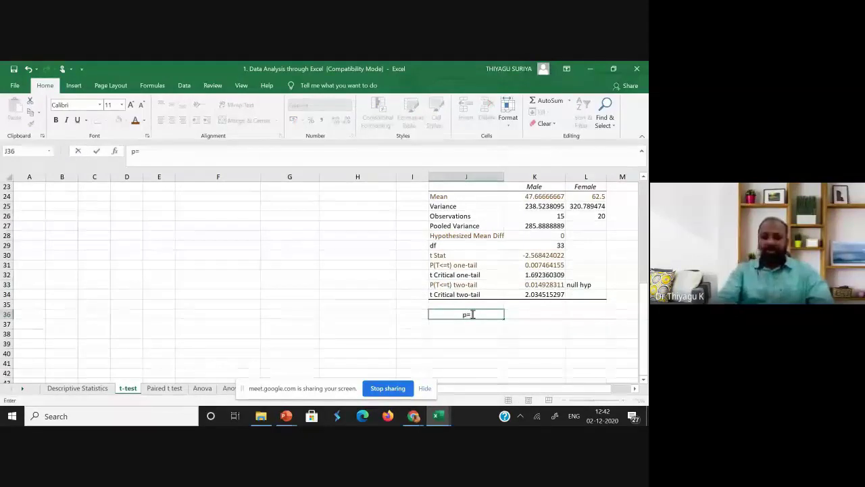
pyautogui.write(' 0.00')
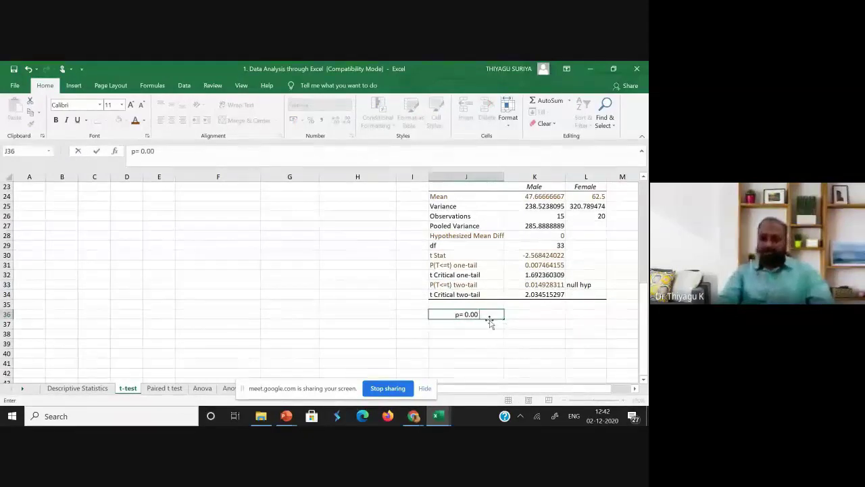
pyautogui.write('1')
pyautogui.press('BackSpace')
pyautogui.press('BackSpace')
pyautogui.write('1')
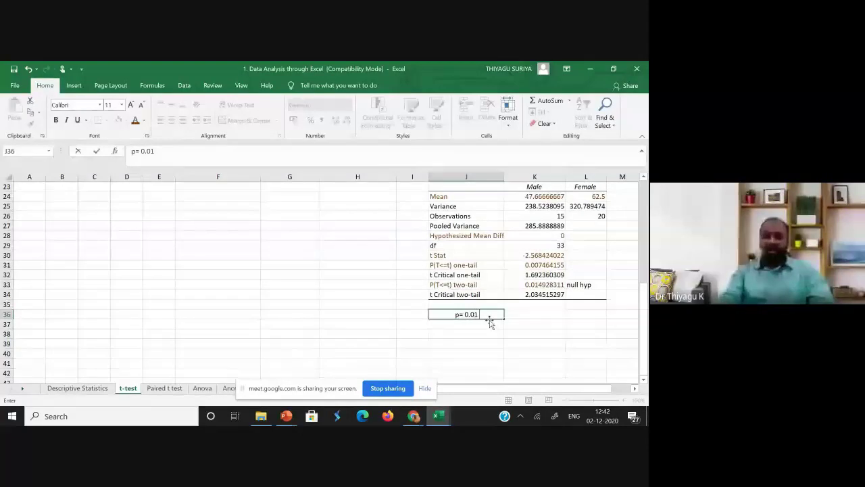
pyautogui.write(' < ).0')
pyautogui.press('BackSpace')
pyautogui.press('BackSpace')
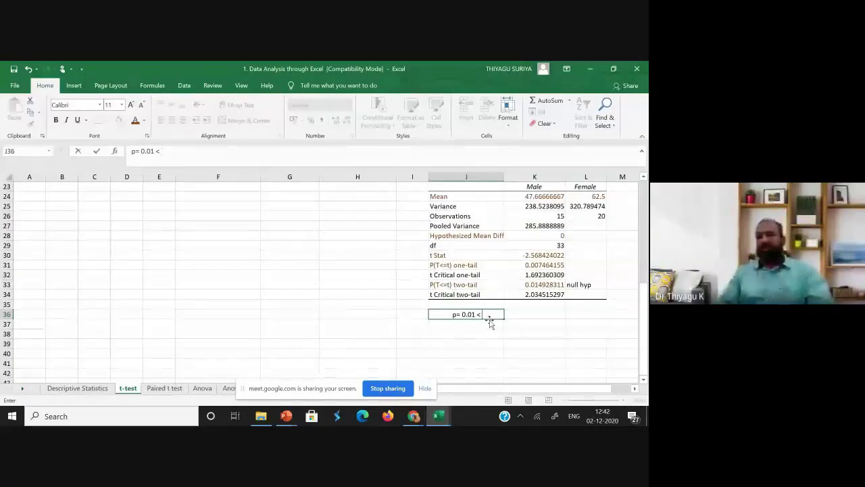
pyautogui.press('BackSpace')
pyautogui.write('0.05')
pyautogui.press('Return')
# Step: Add 'signficant' and 'Null Hypothesis rejected' beneath the p-value note
pyautogui.write('sign')
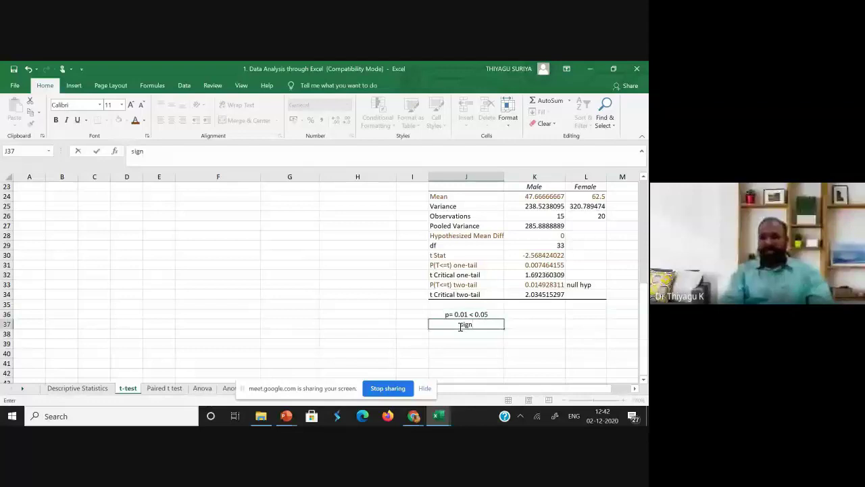
pyautogui.write('fica')
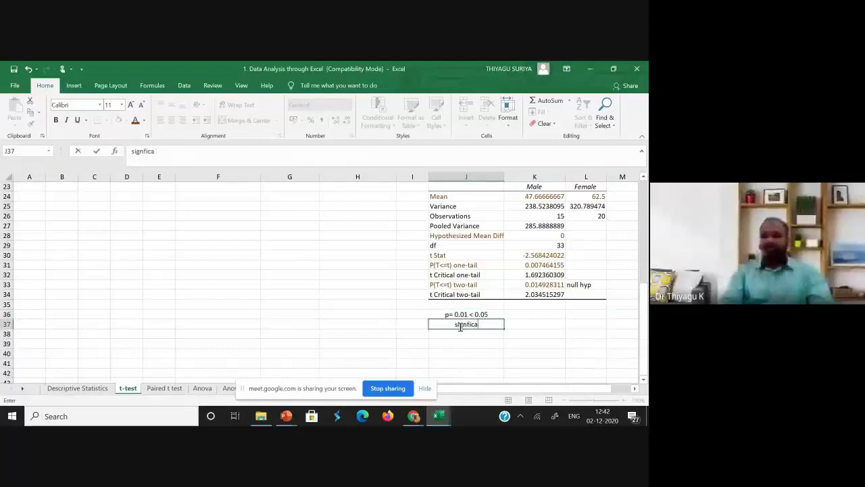
pyautogui.write('nt')
pyautogui.press('Return')
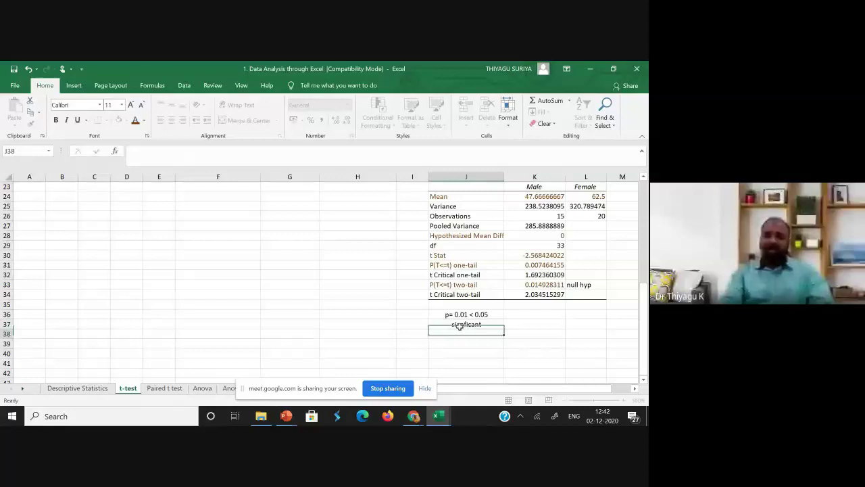
pyautogui.write('Null H')
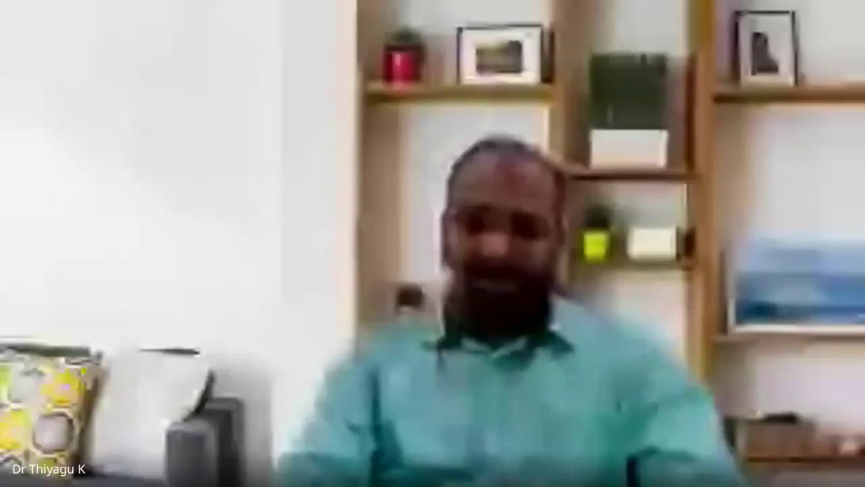
pyautogui.write('ypot')
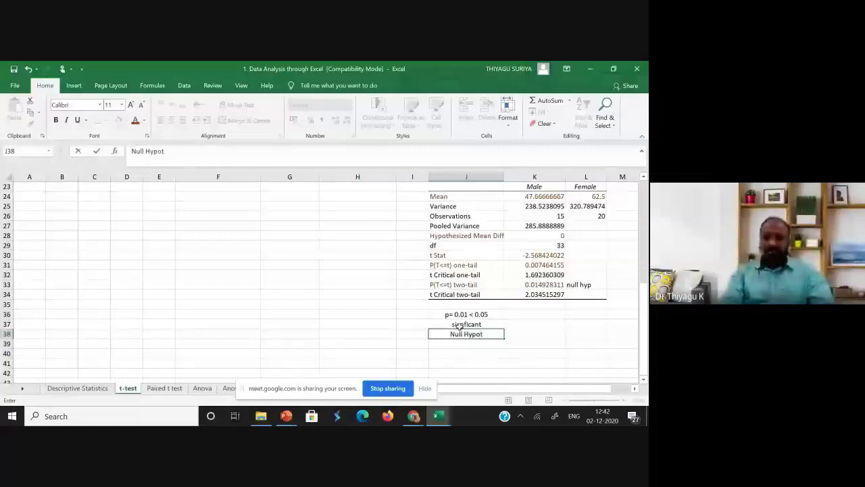
pyautogui.press('BackSpace')
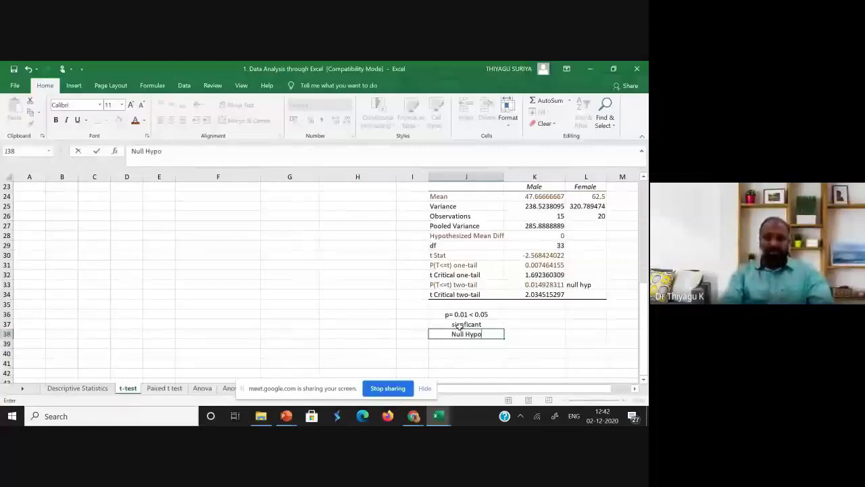
pyautogui.write('the')
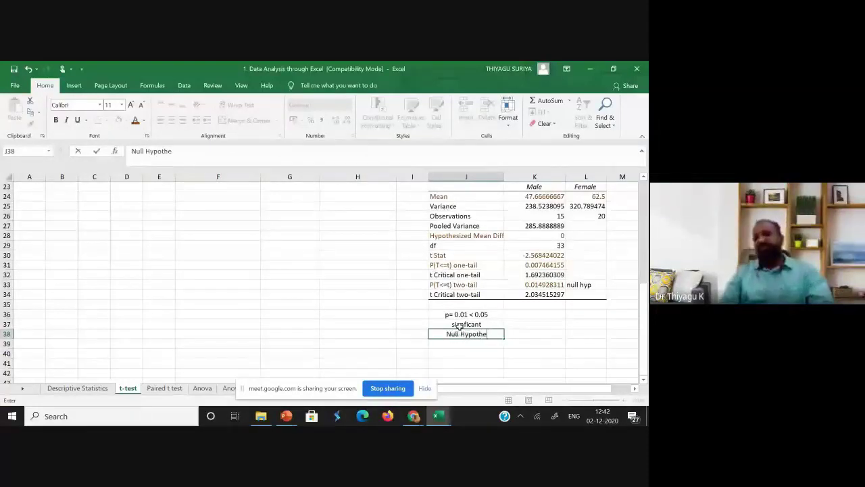
pyautogui.write('sis rejected')
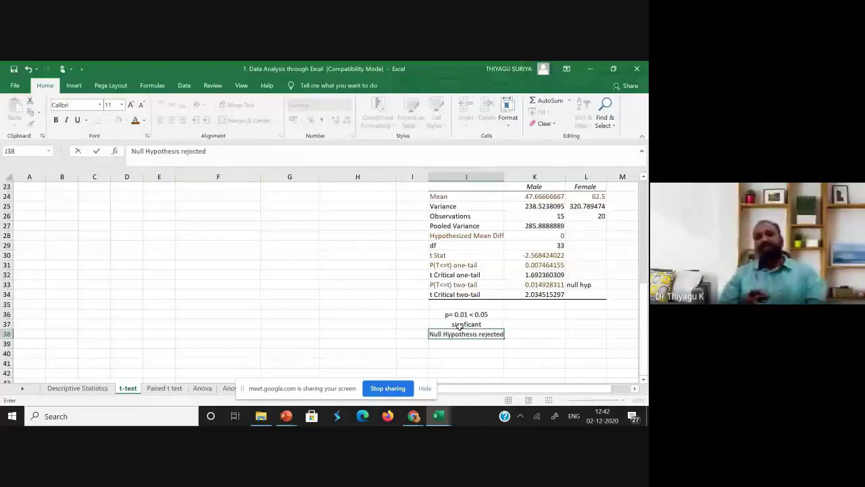
pyautogui.click(482, 361)
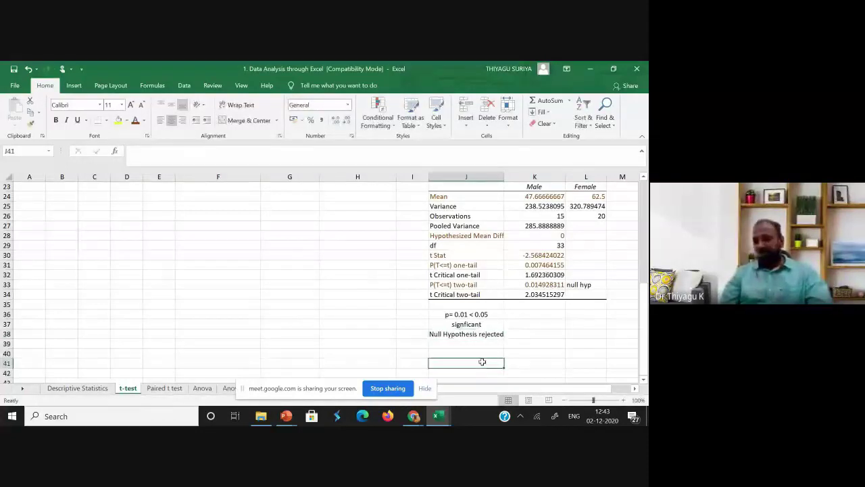
pyautogui.click(460, 331)
pyautogui.scroll(1, 469, 334)
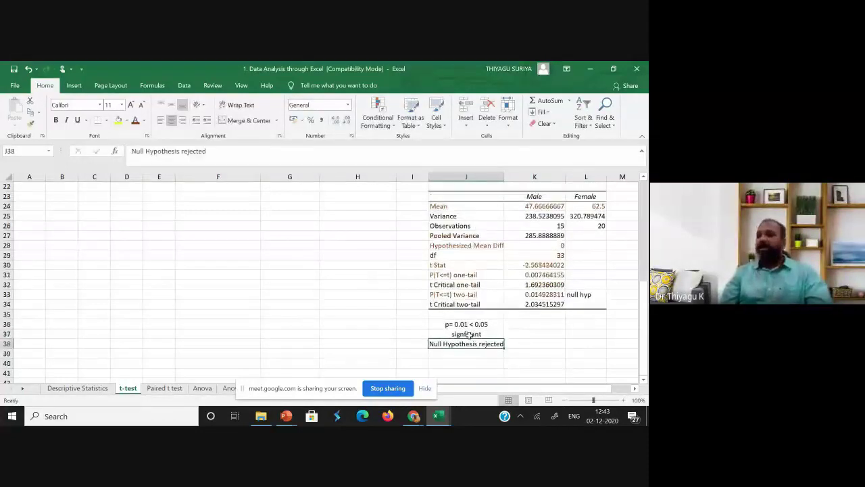
pyautogui.scroll(2, 468, 333)
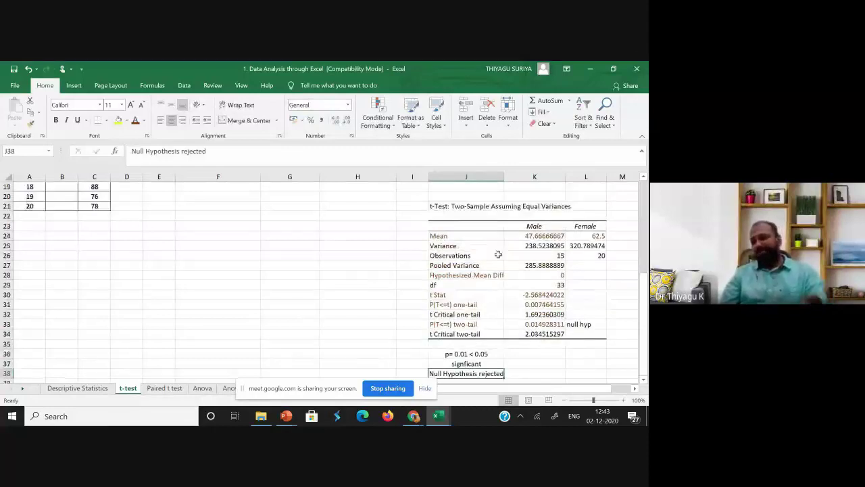
pyautogui.scroll(-3, 510, 297)
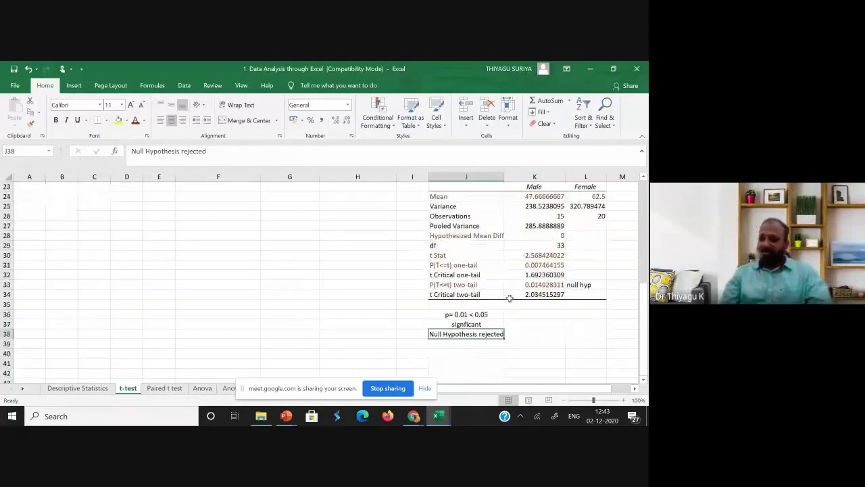
pyautogui.click(529, 196)
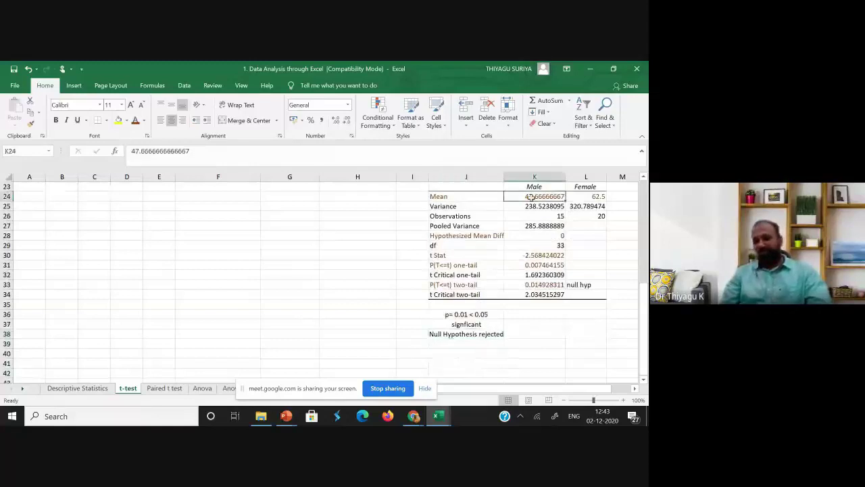
pyautogui.moveTo(530, 196); pyautogui.dragTo(590, 196)
pyautogui.click(590, 196)
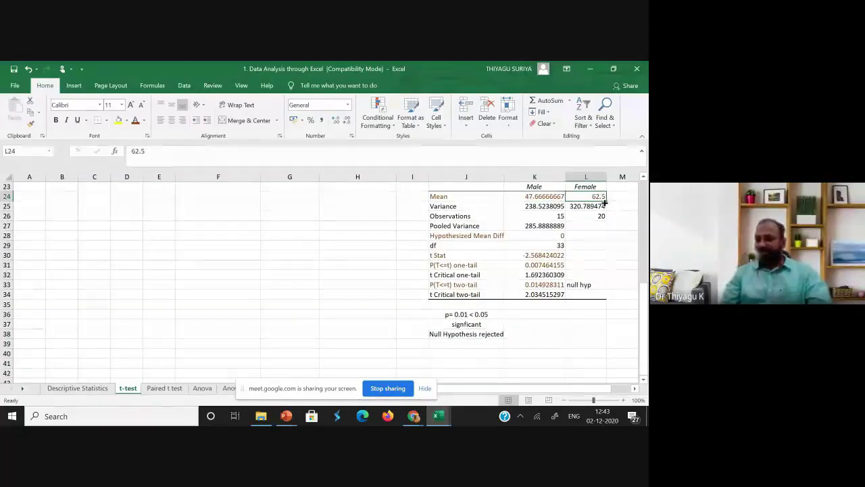
pyautogui.click(536, 196)
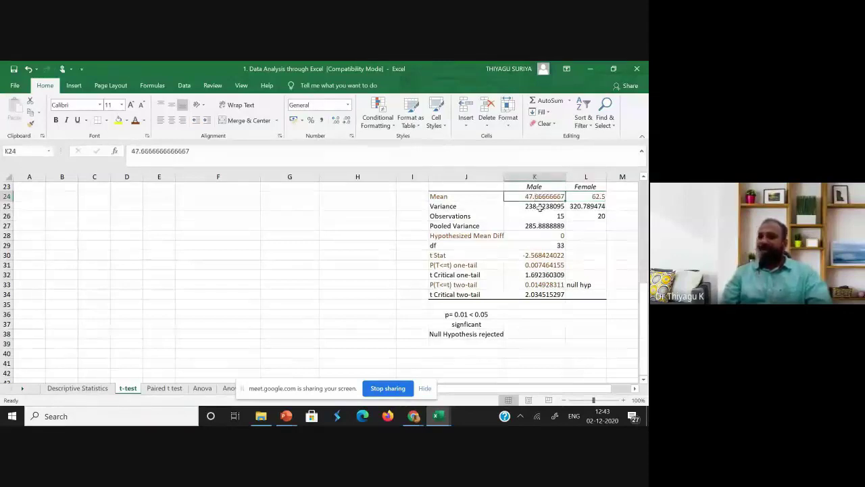
pyautogui.click(571, 197)
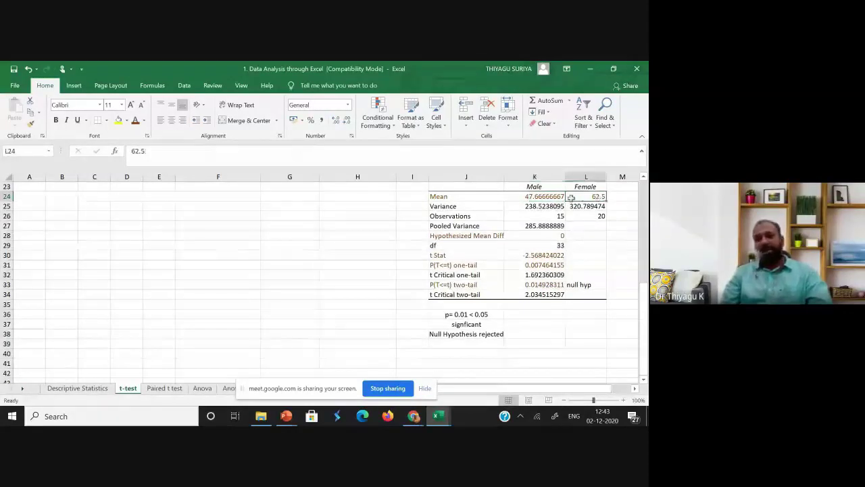
pyautogui.moveTo(541, 196); pyautogui.dragTo(589, 216)
pyautogui.click(598, 195)
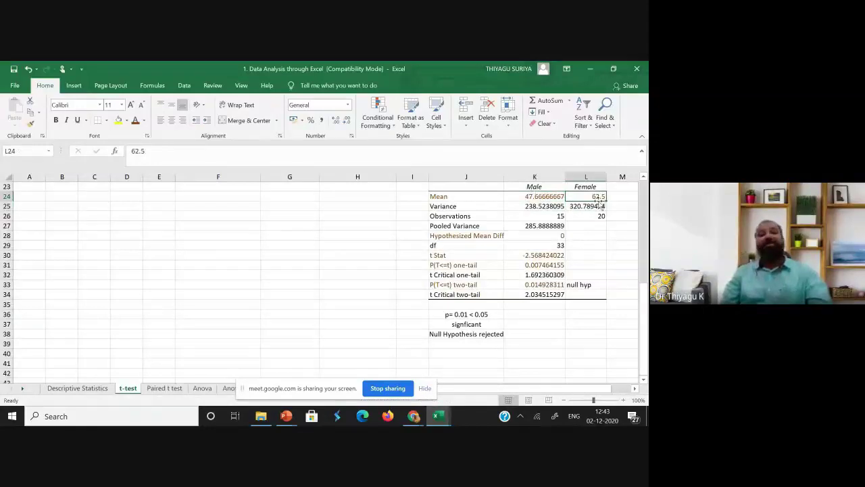
pyautogui.click(548, 198)
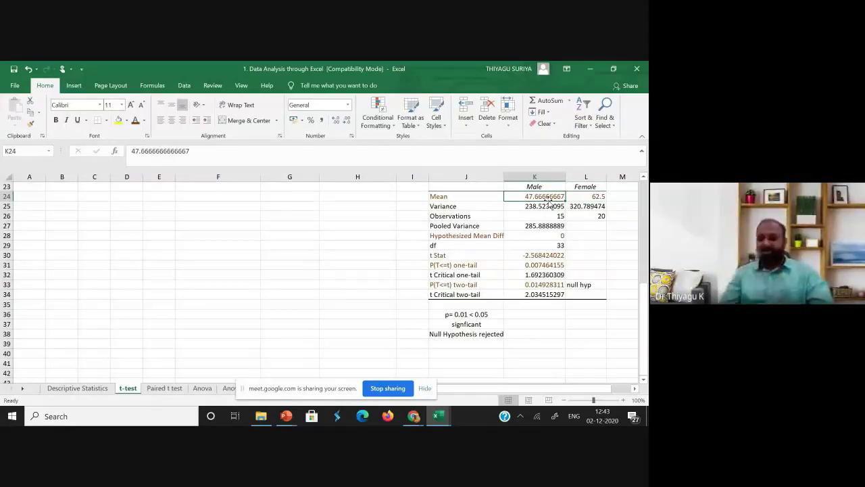
pyautogui.scroll(1, 582, 236)
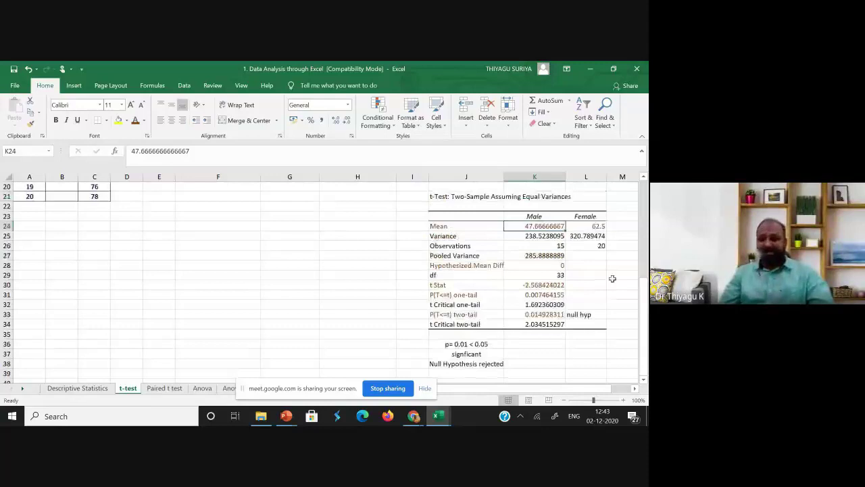
pyautogui.scroll(3, 610, 277)
pyautogui.scroll(1, 622, 288)
pyautogui.scroll(2, 626, 292)
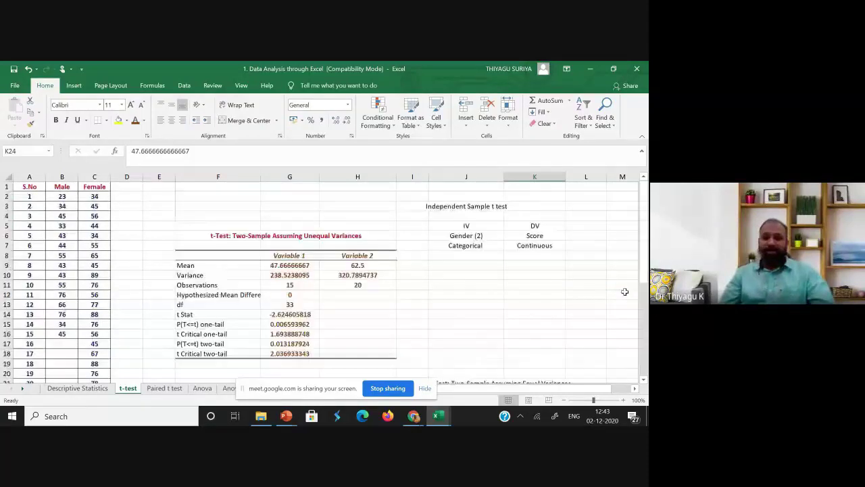
pyautogui.scroll(-5, 625, 292)
pyautogui.scroll(-1, 620, 300)
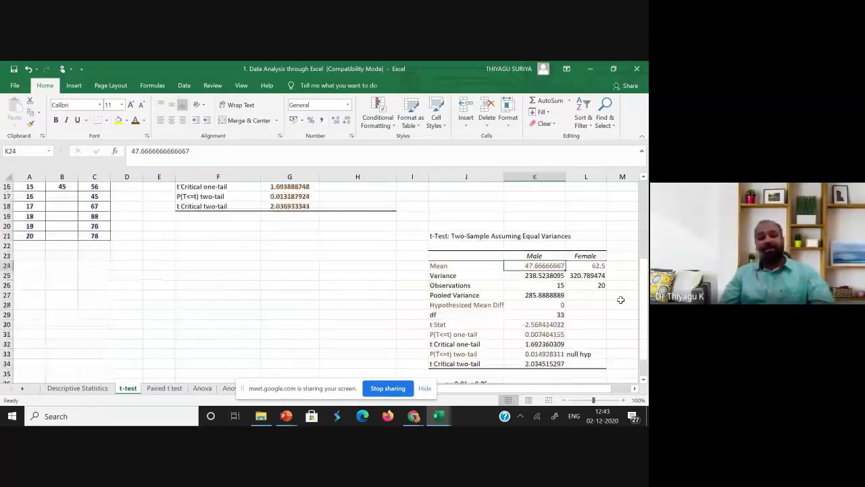
pyautogui.scroll(-2, 618, 300)
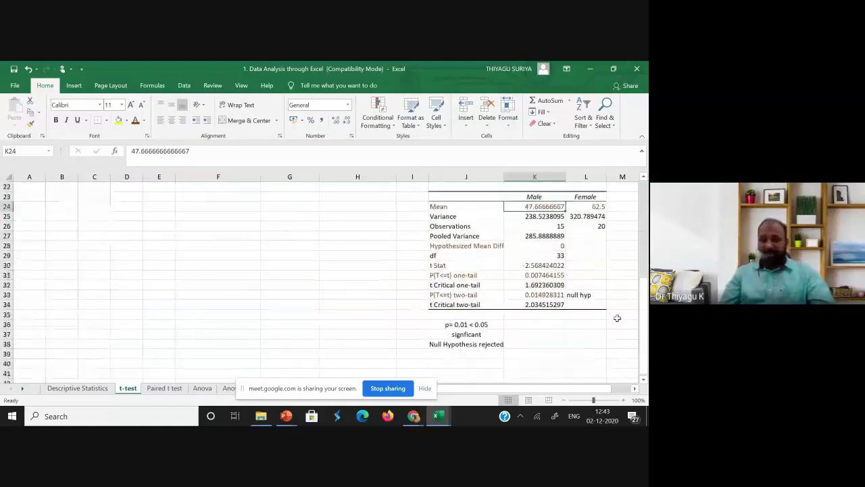
pyautogui.scroll(-2, 617, 317)
pyautogui.click(450, 333)
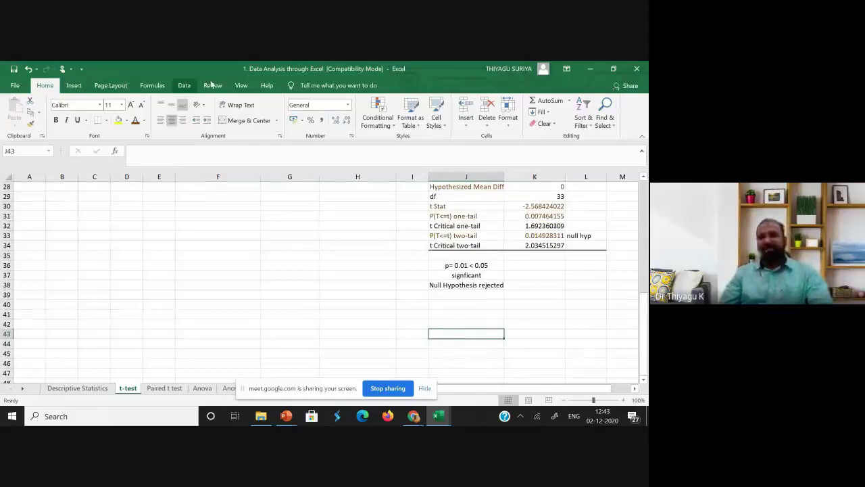
# Step: Choose t-Test: Two-Sample Assuming Unequal Variances from the Data Analysis tools
pyautogui.click(183, 85)
pyautogui.click(524, 100)
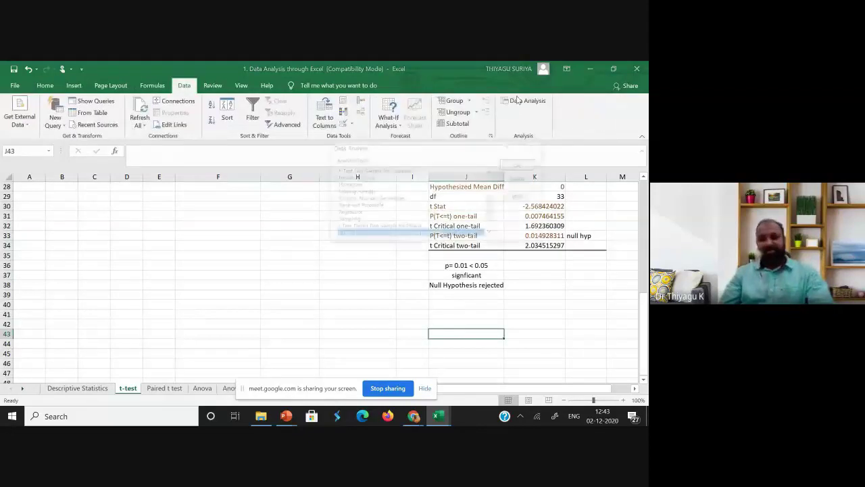
pyautogui.scroll(-1, 422, 233)
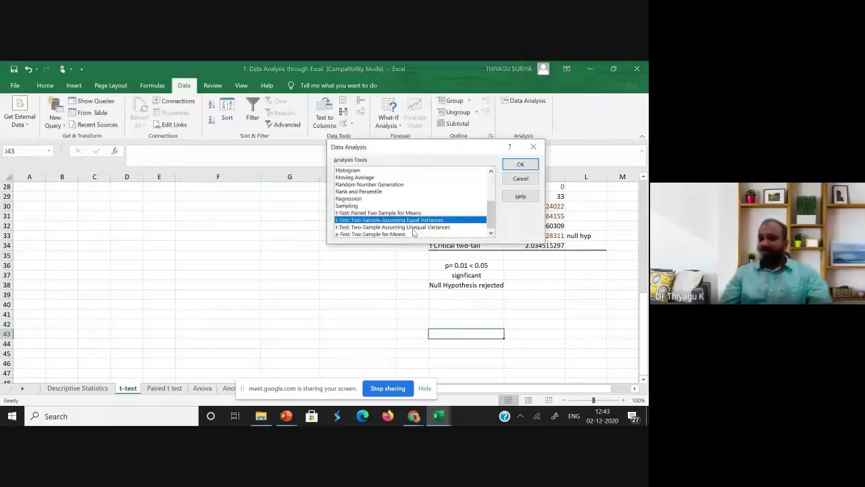
pyautogui.click(410, 227)
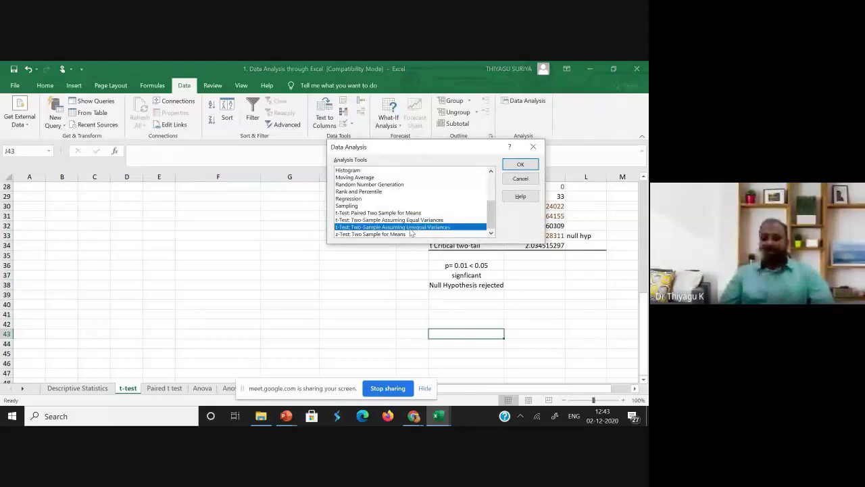
pyautogui.click(521, 164)
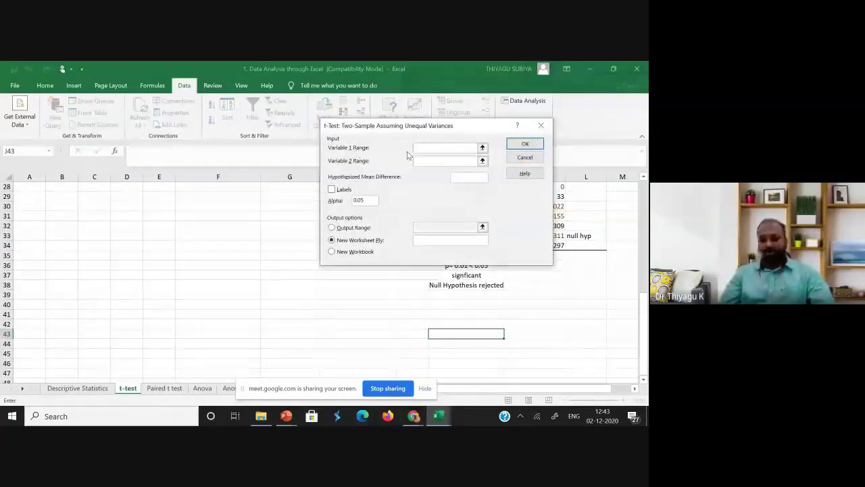
# Step: Run the test with ranges B1:B16 and C1:C21 and output at J49
pyautogui.moveTo(644, 338); pyautogui.dragTo(643, 317)
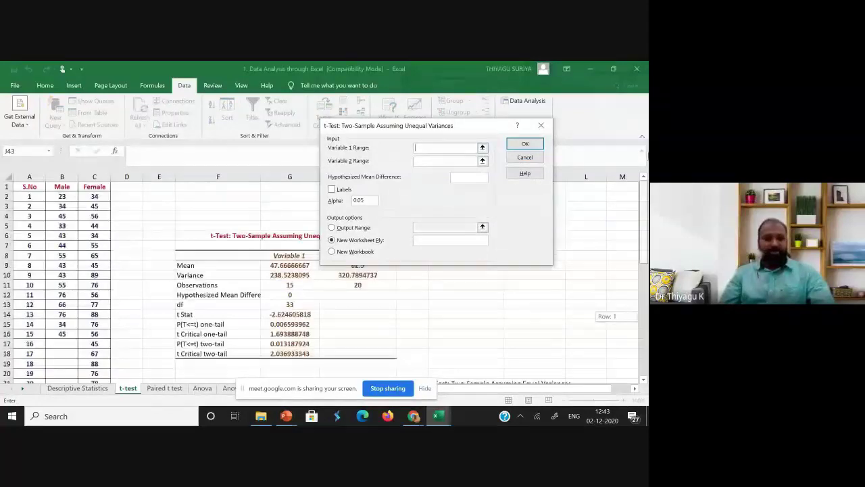
pyautogui.moveTo(61, 187); pyautogui.dragTo(62, 334)
pyautogui.click(446, 160)
pyautogui.moveTo(94, 187); pyautogui.dragTo(90, 360)
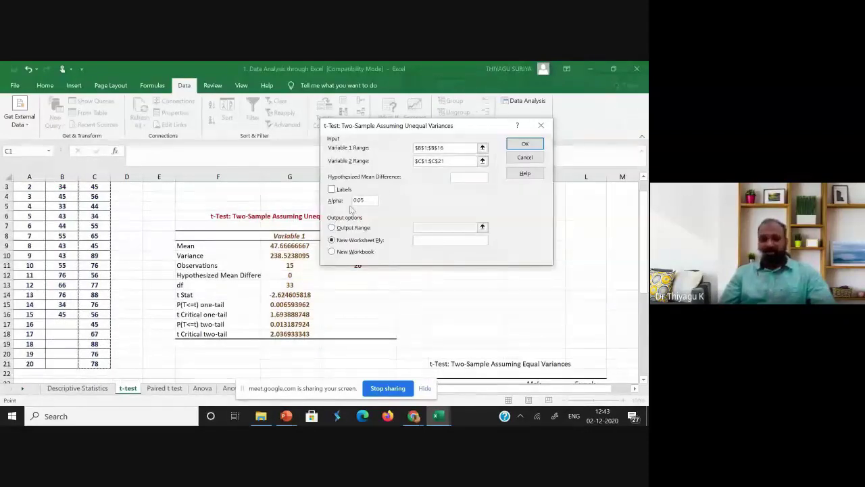
pyautogui.click(358, 228)
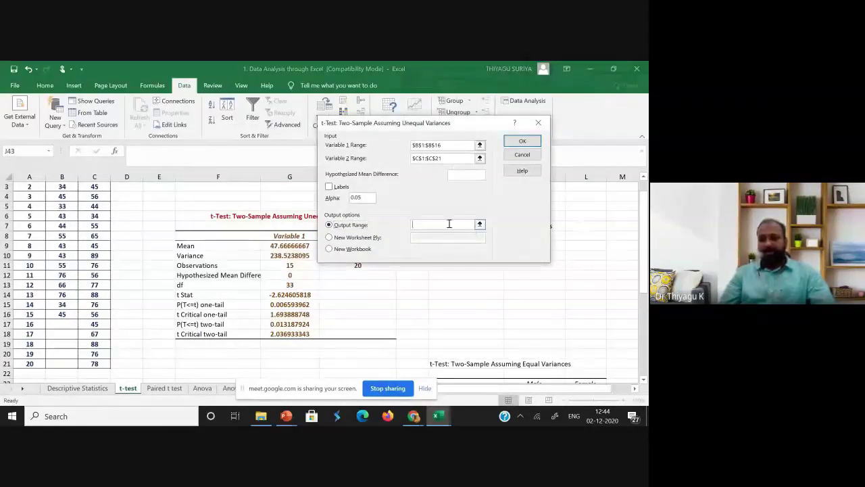
pyautogui.moveTo(646, 250); pyautogui.dragTo(644, 376)
pyautogui.scroll(-2, 486, 371)
pyautogui.scroll(-2, 487, 371)
pyautogui.scroll(-2, 447, 317)
pyautogui.click(449, 310)
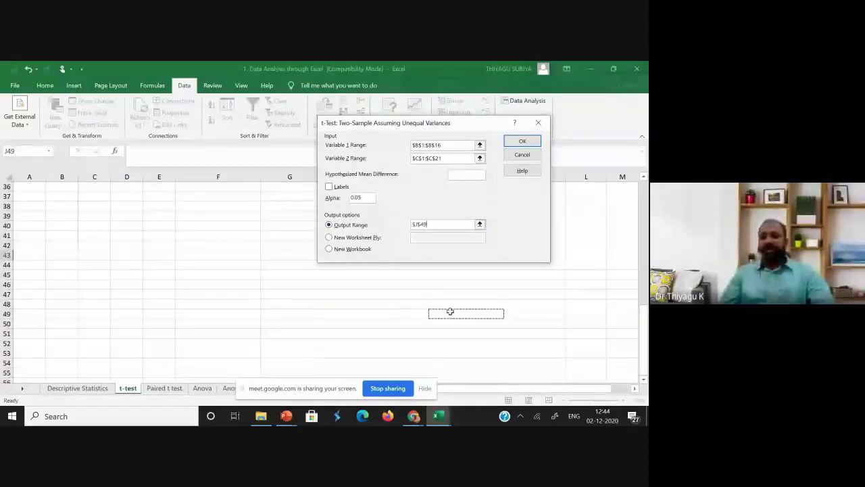
pyautogui.click(521, 141)
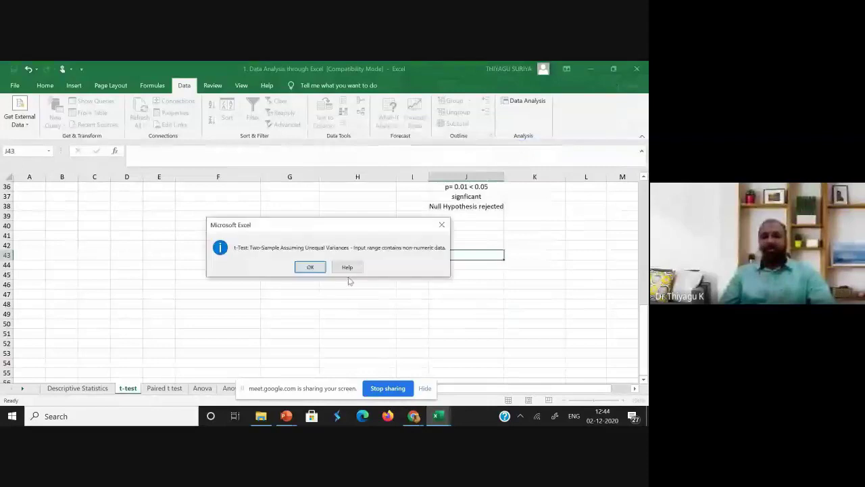
# Step: Dismiss the non-numeric data error, change the output range to D49, and rerun
pyautogui.click(311, 267)
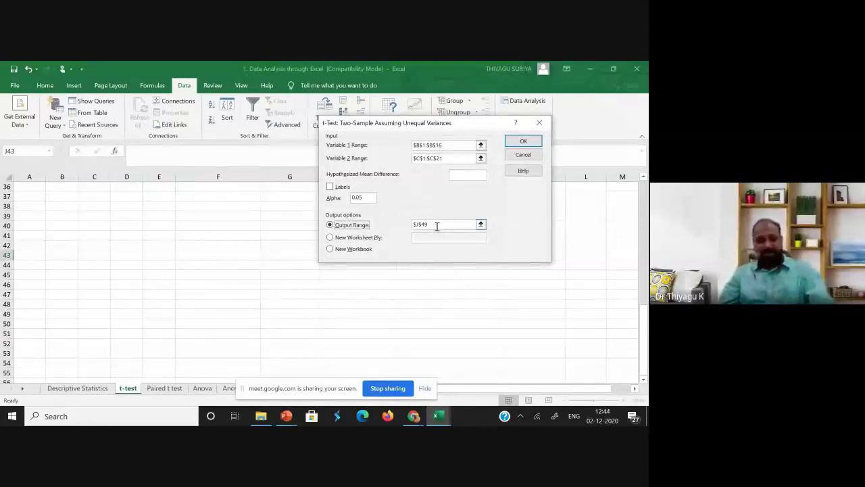
pyautogui.doubleClick(436, 224)
pyautogui.press('BackSpace')
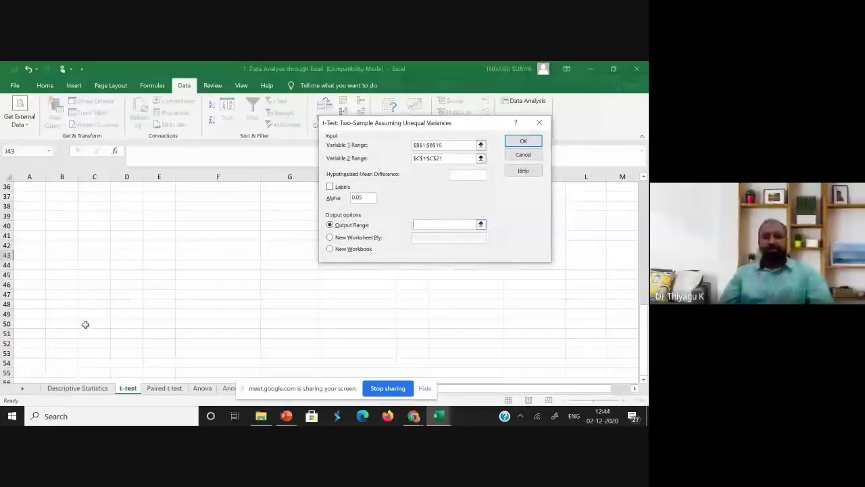
pyautogui.click(120, 313)
pyautogui.click(524, 141)
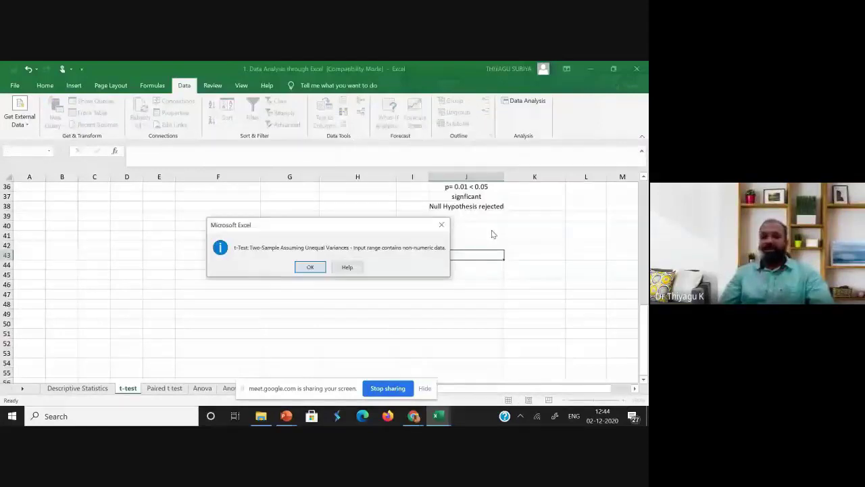
# Step: Dismiss the repeated error, tick Labels, and run the t-test again
pyautogui.click(310, 267)
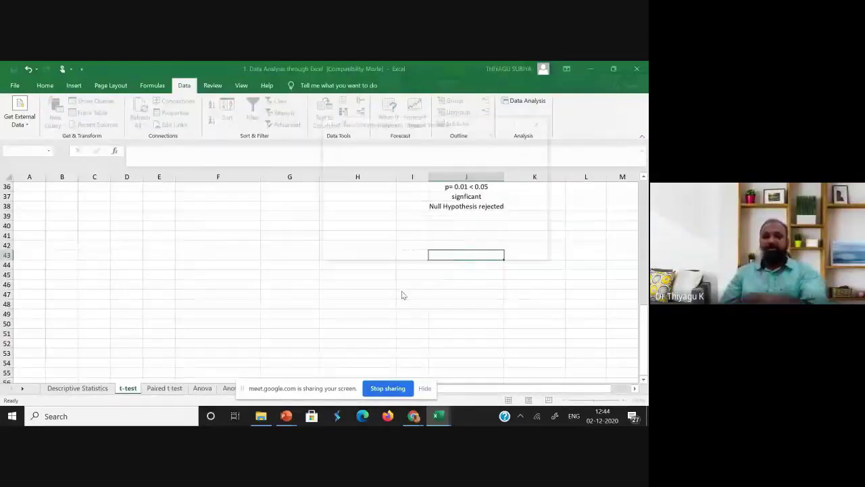
pyautogui.click(345, 186)
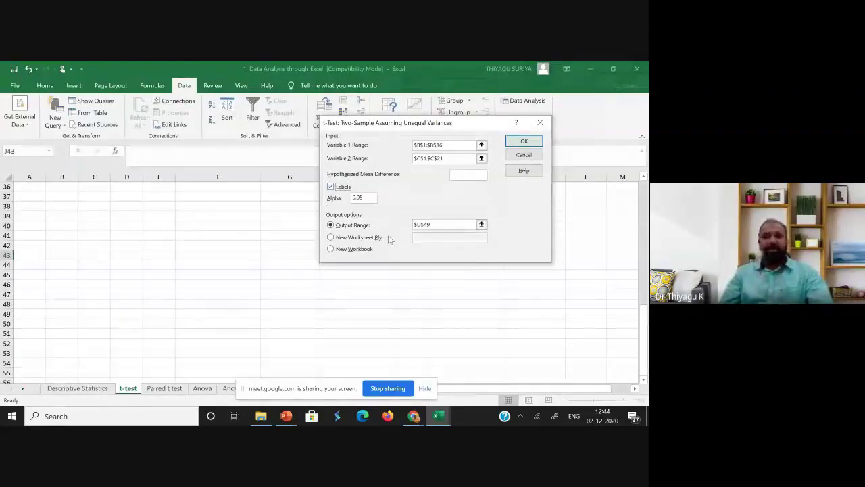
pyautogui.click(523, 144)
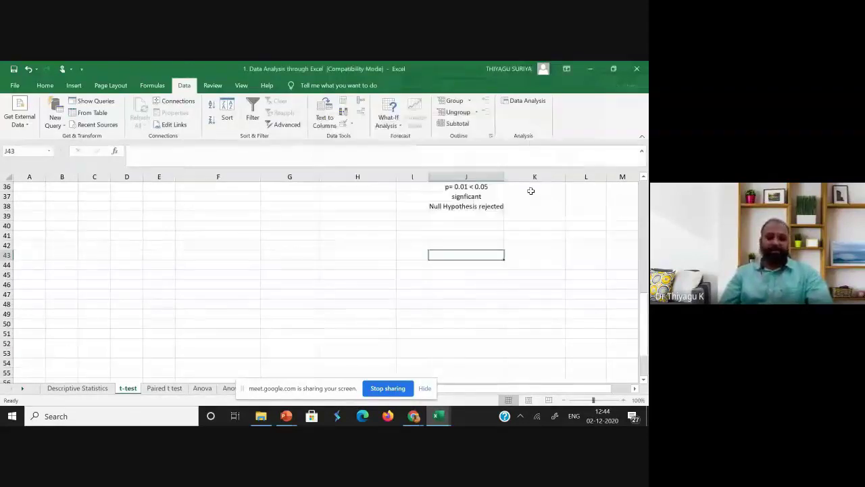
# Step: Widen column D so labels like Hypothesized Mean Difference show in full
pyautogui.moveTo(144, 179); pyautogui.dragTo(153, 178)
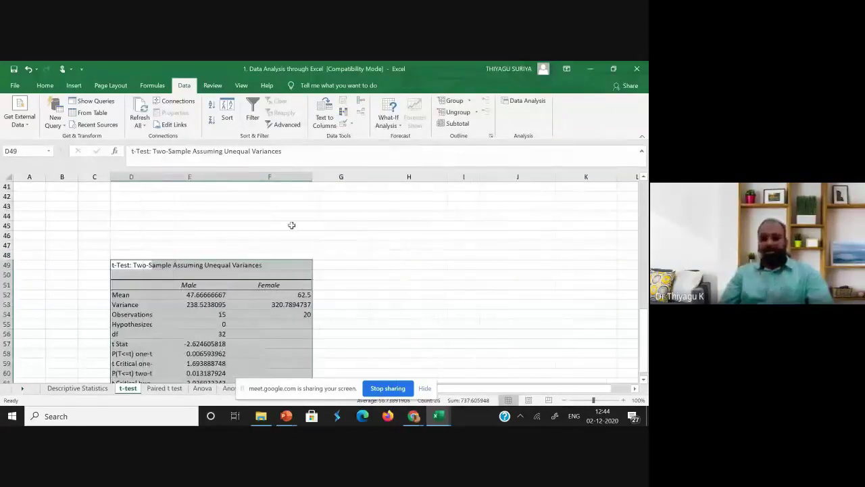
pyautogui.scroll(-1, 291, 225)
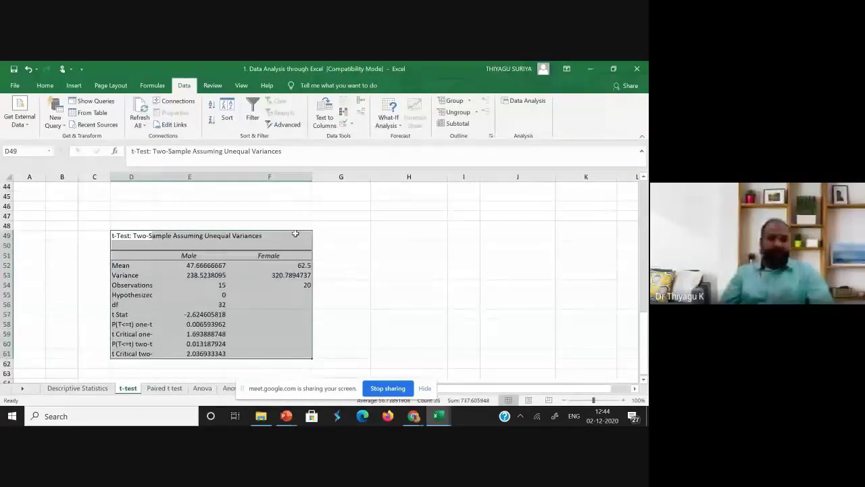
pyautogui.scroll(-1, 295, 233)
pyautogui.click(127, 295)
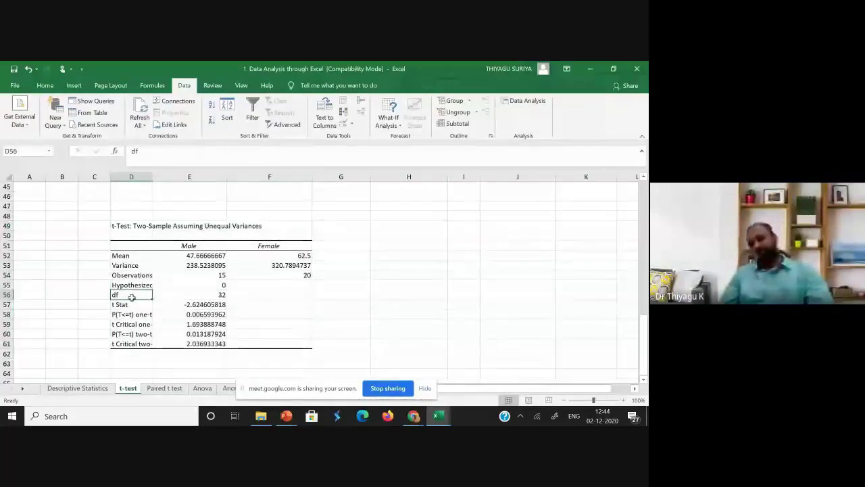
pyautogui.moveTo(153, 176); pyautogui.dragTo(187, 196)
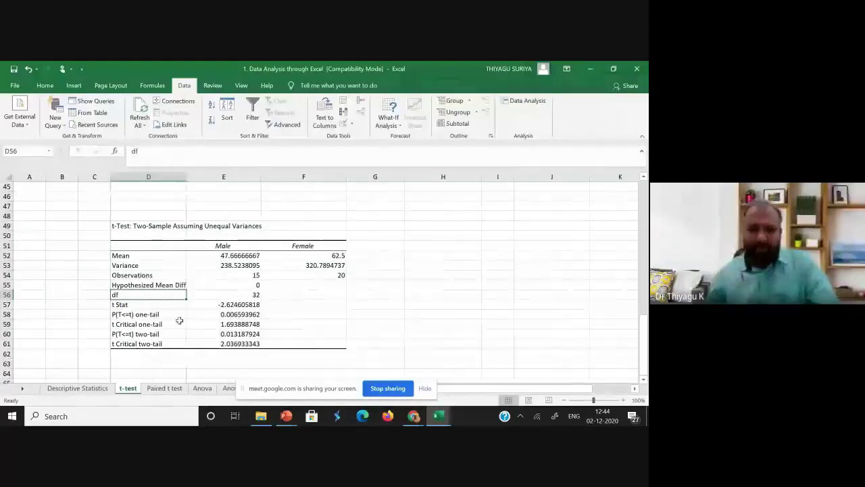
# Step: Check the t Stat (-2.624605818) and the one-tail and two-tail t Critical values
pyautogui.click(224, 305)
pyautogui.press('Down')
pyautogui.press('Down')
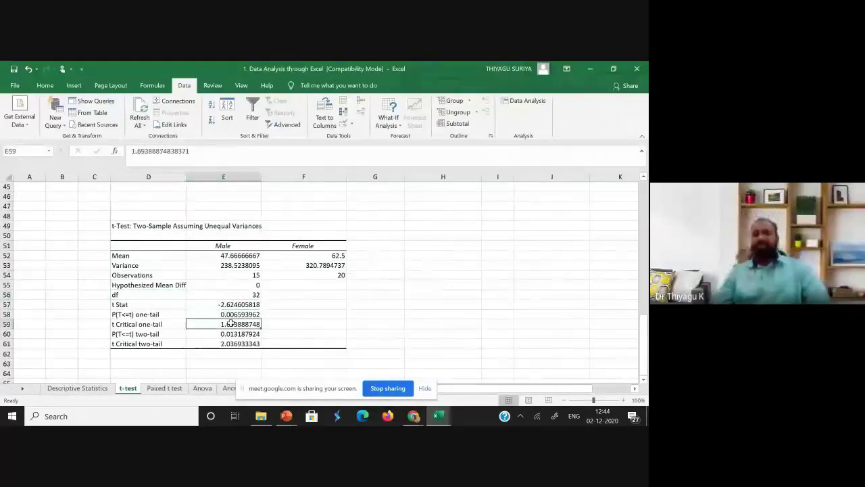
pyautogui.click(236, 344)
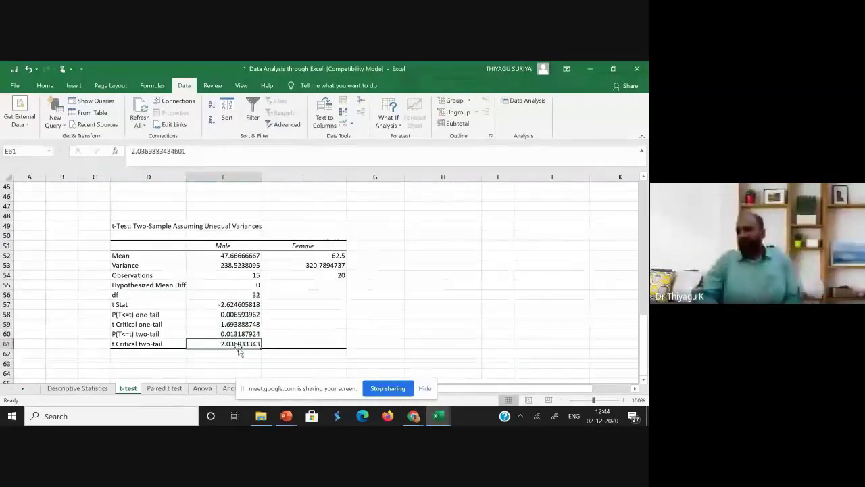